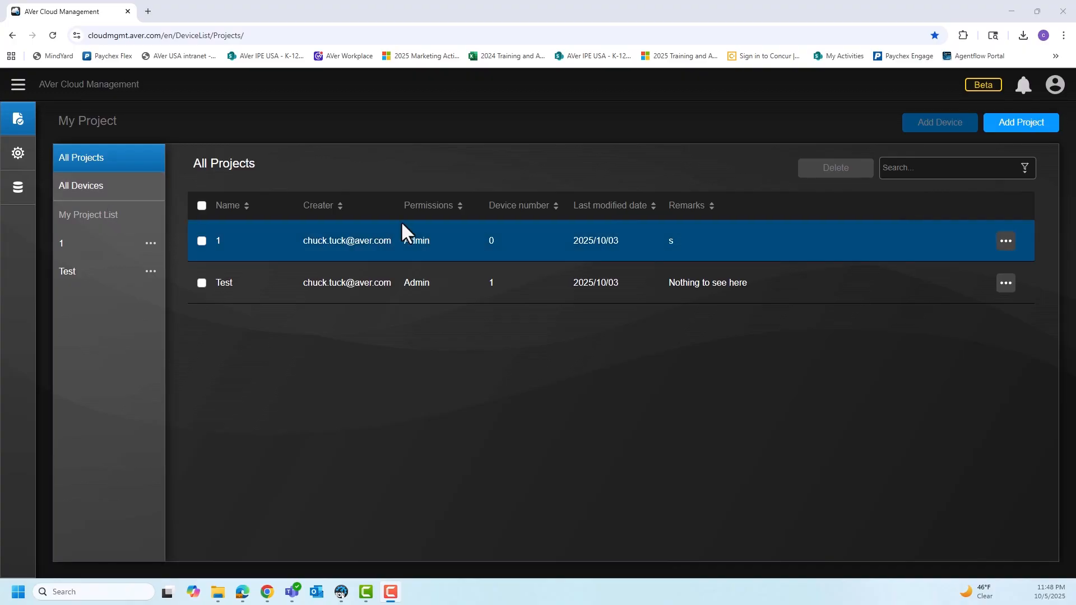
Create a new project named New Test with the remark AVer.
click(1032, 138)
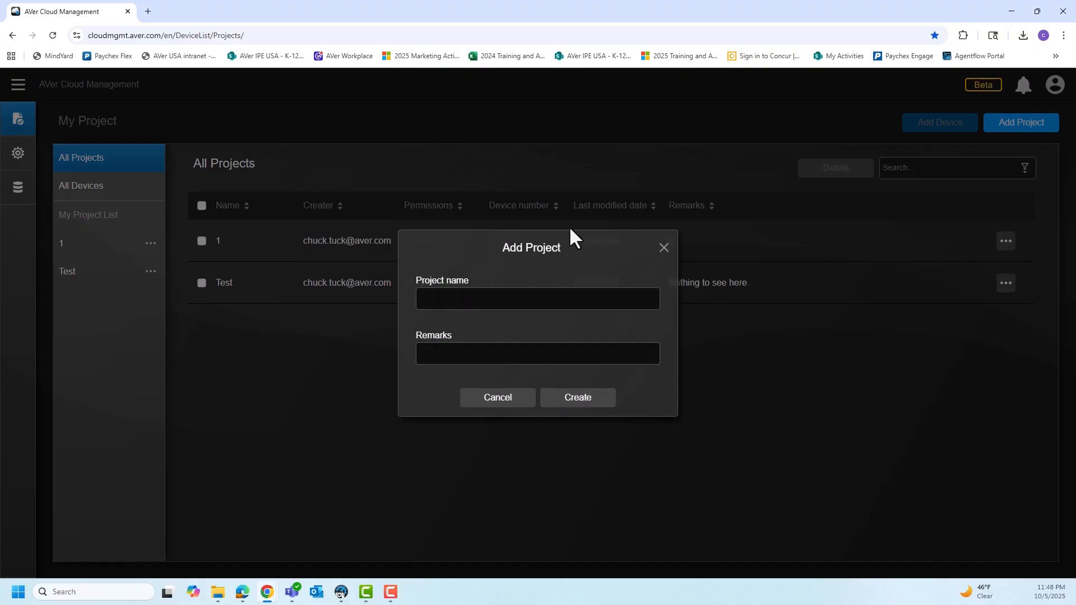
click(519, 303)
text(ew)
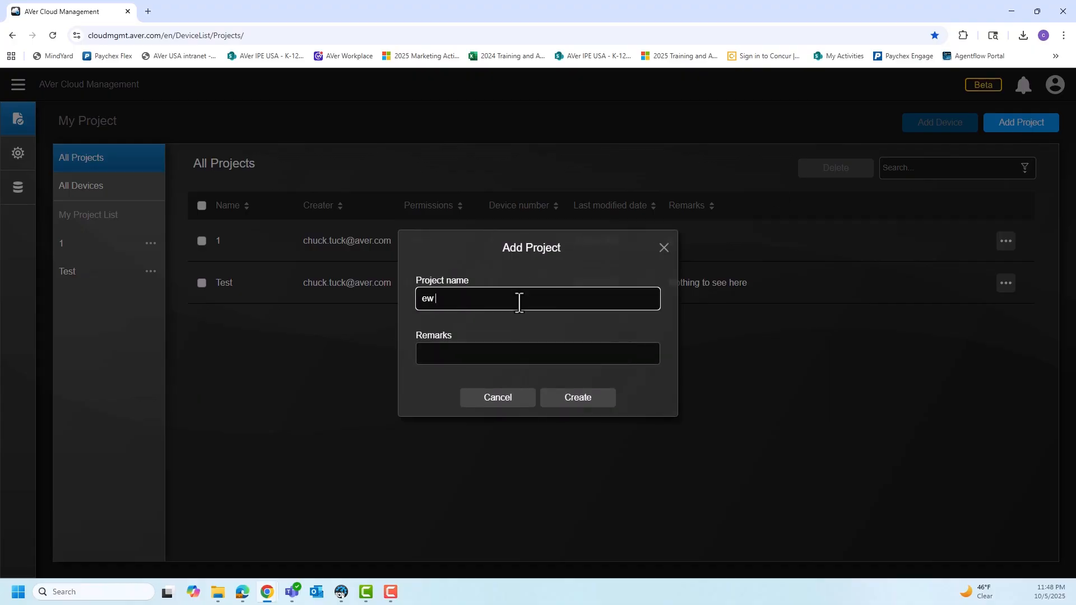
key(BackSpace)
key(BackSpace)
text(New Test)
click(518, 360)
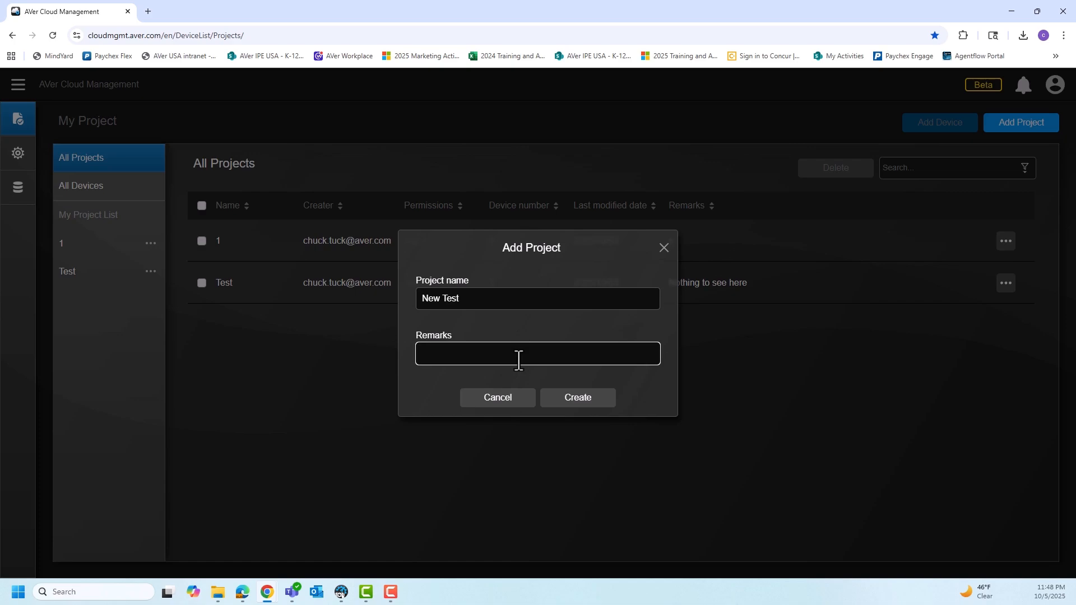
text(AVer)
click(589, 402)
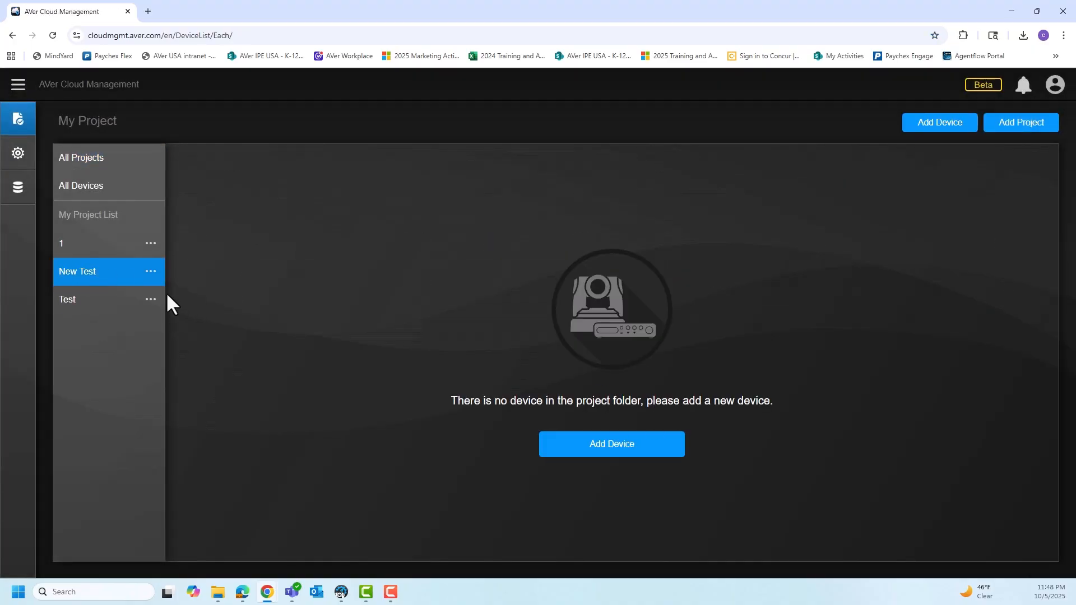
Start adding a device to the New Test project and pick the TR615 found through Auto Search.
click(610, 451)
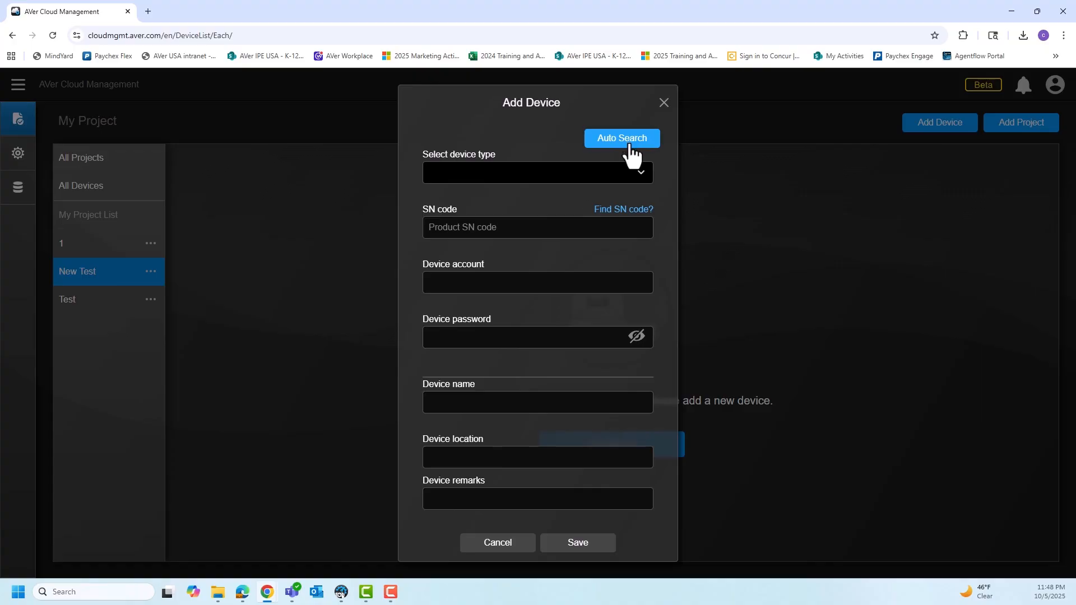
click(630, 155)
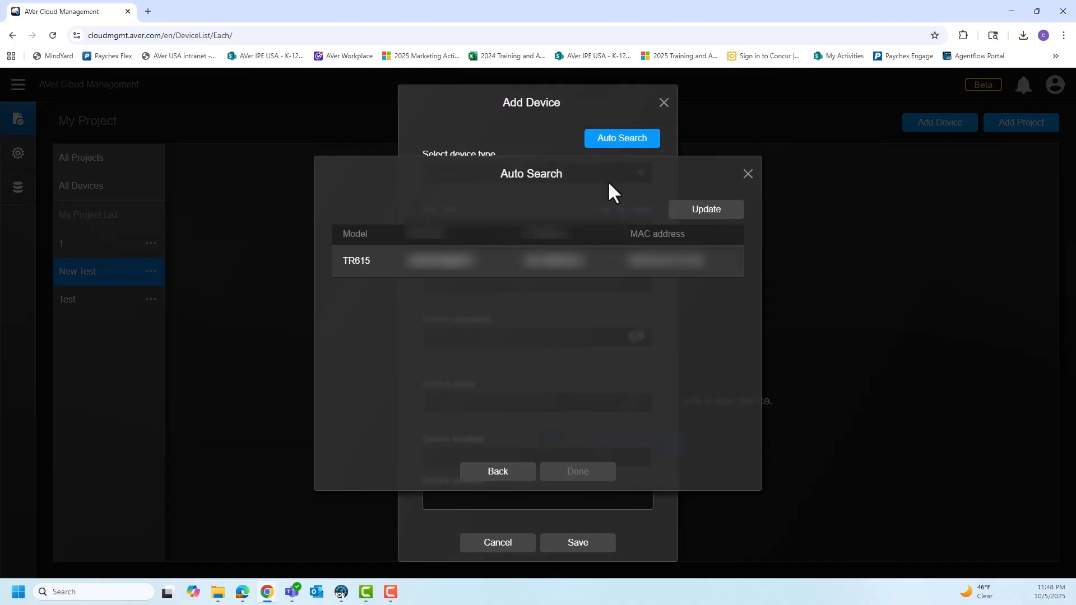
click(375, 262)
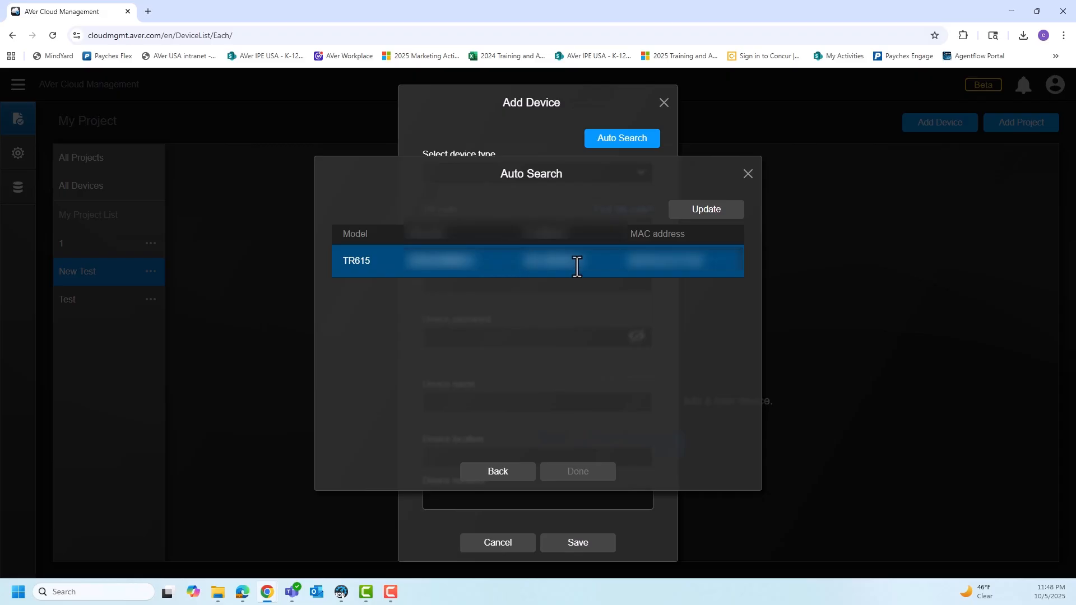
click(435, 266)
click(582, 470)
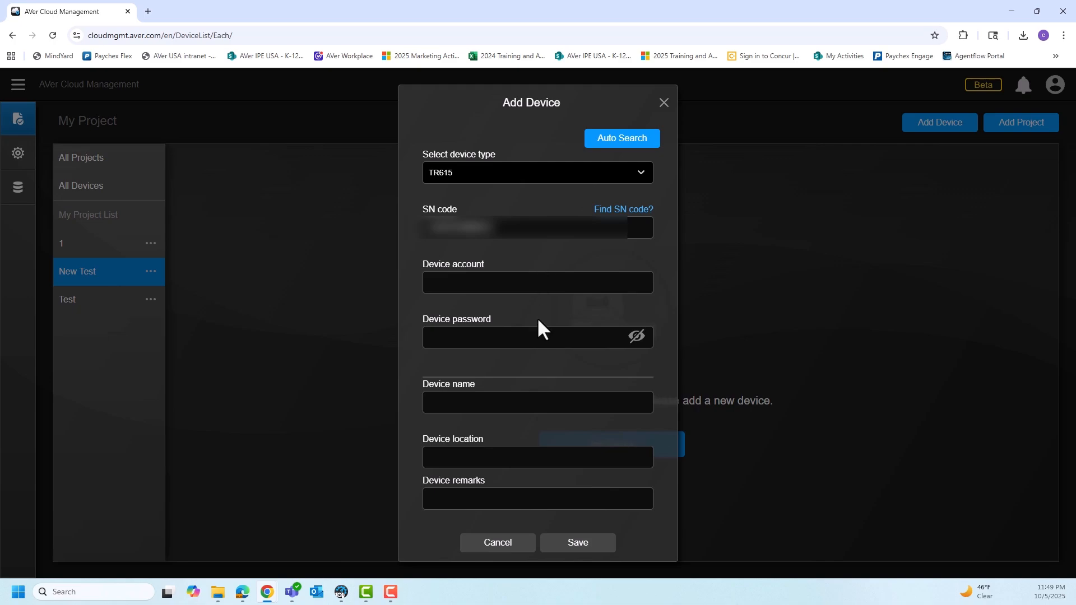
Name the device TR615, set its location to Office, and save it to the project.
click(513, 403)
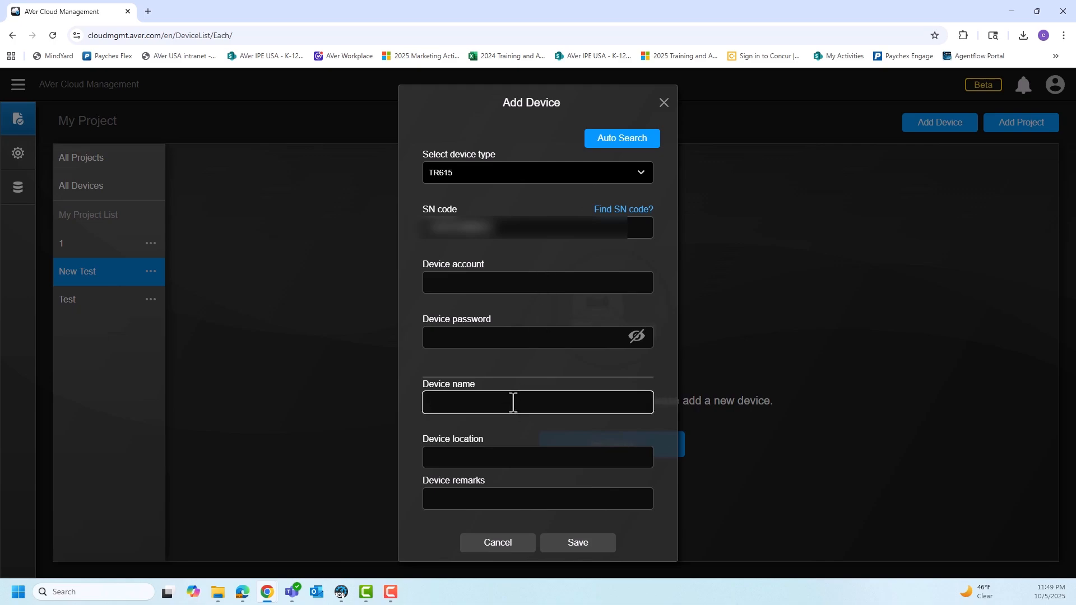
text(TR615)
click(512, 459)
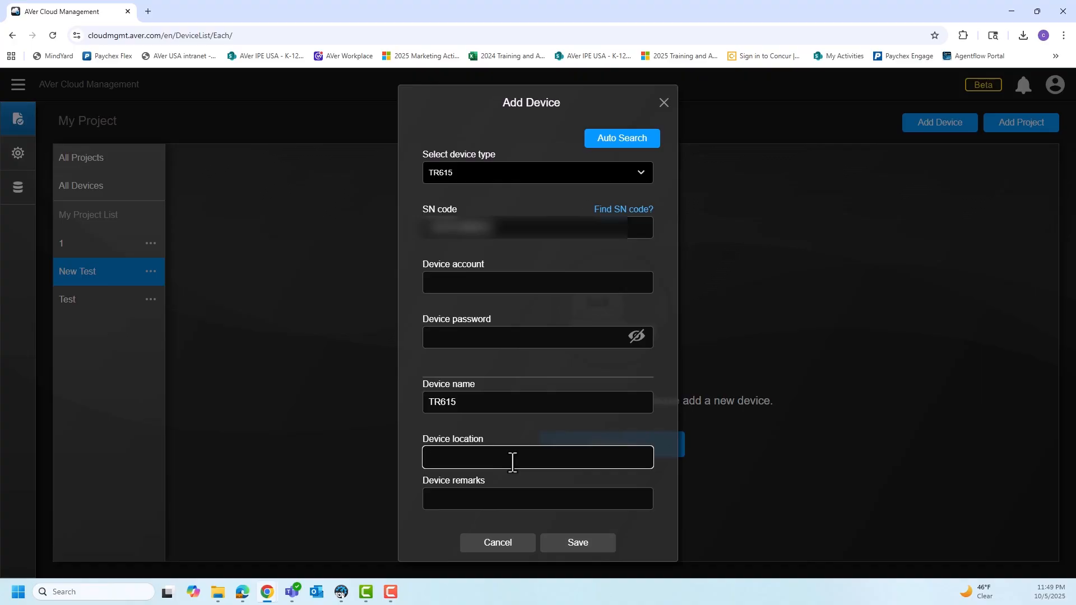
text(Office)
click(587, 543)
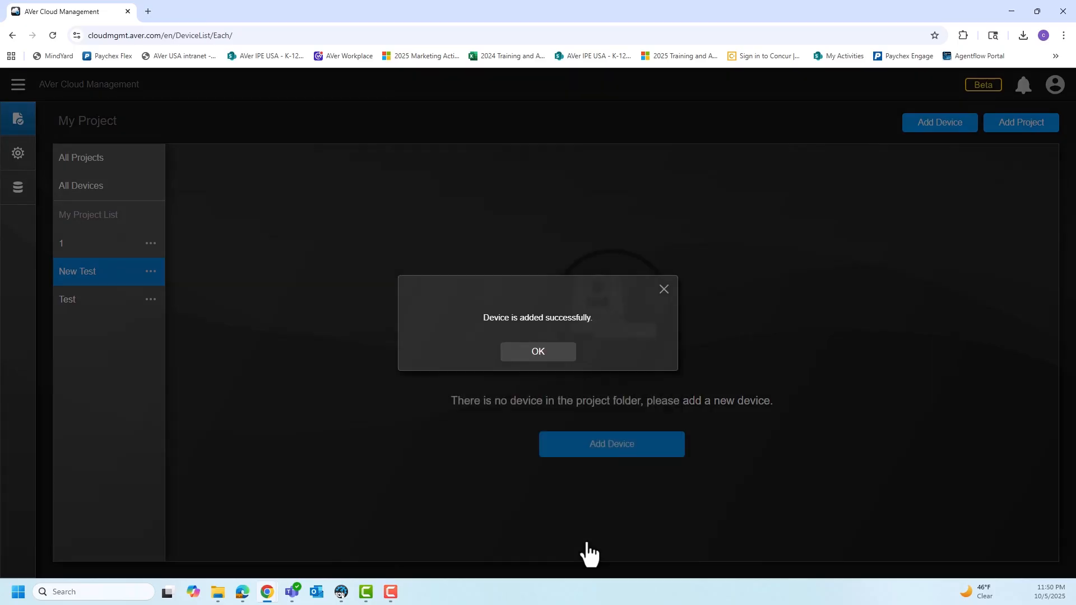
click(543, 361)
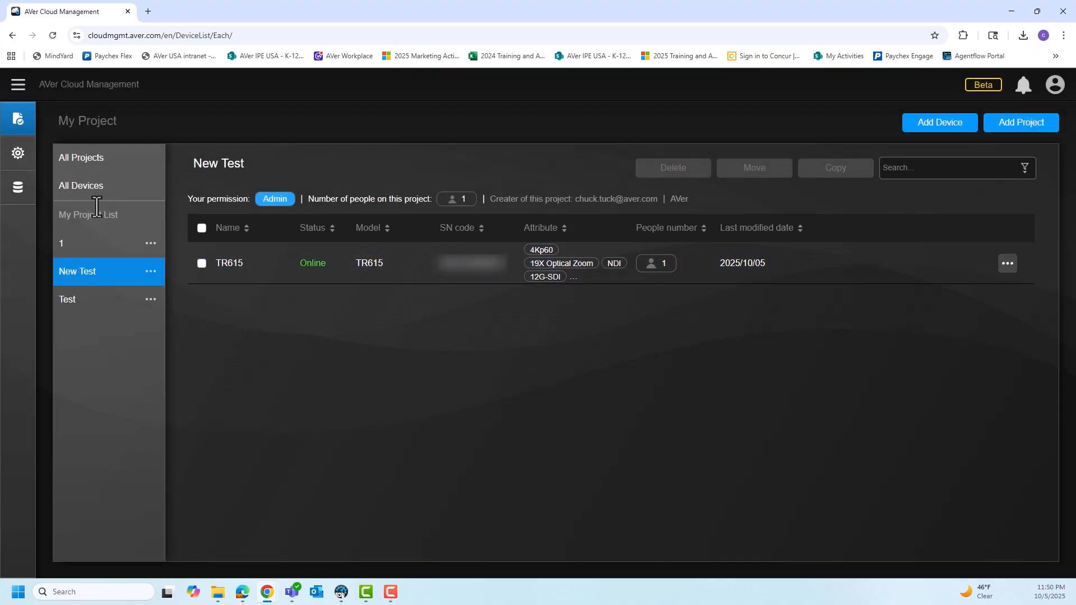
Review the list of all projects, project 1, and the New Test project's device attributes and people number.
click(94, 163)
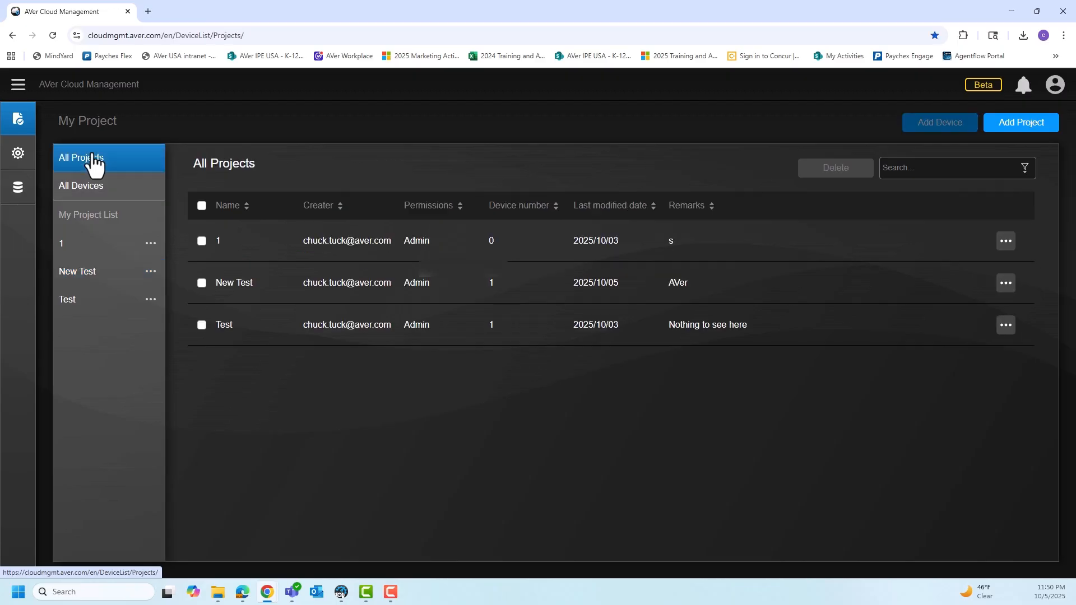
click(81, 246)
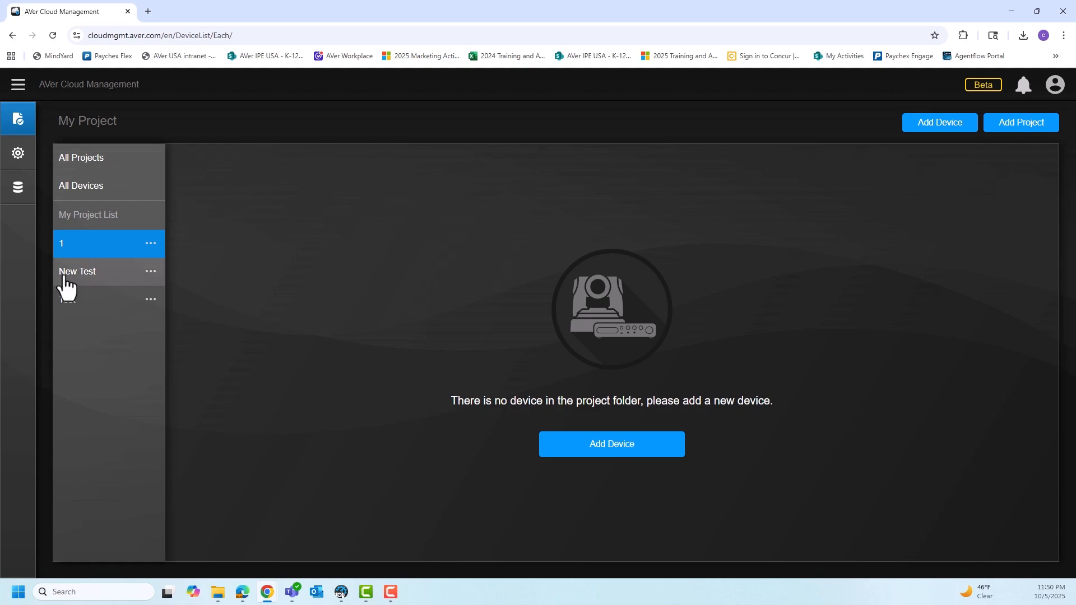
click(66, 279)
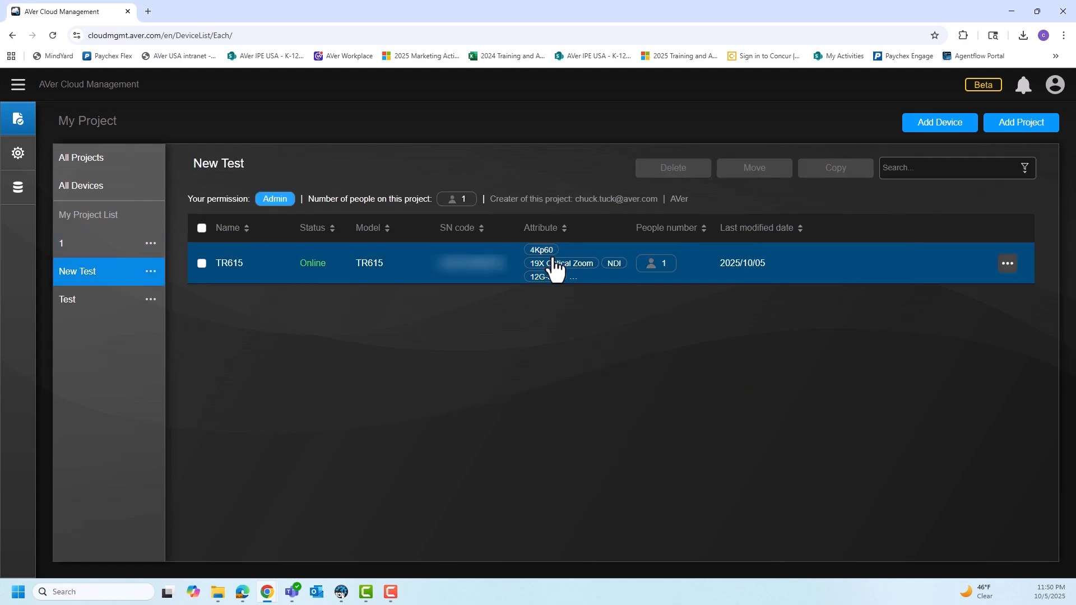
mouse_move(546, 262)
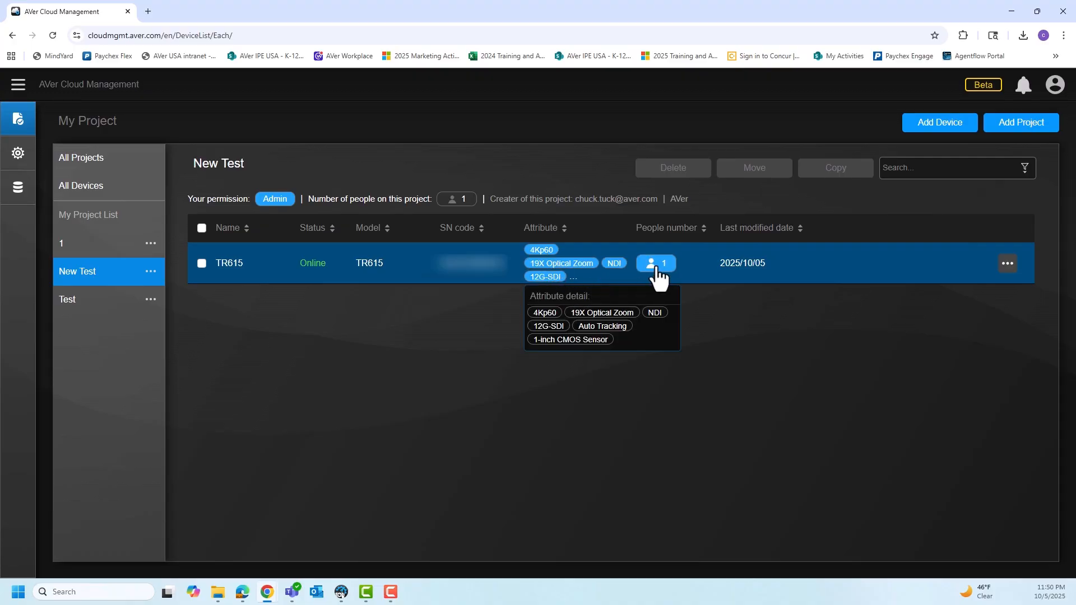
mouse_move(659, 270)
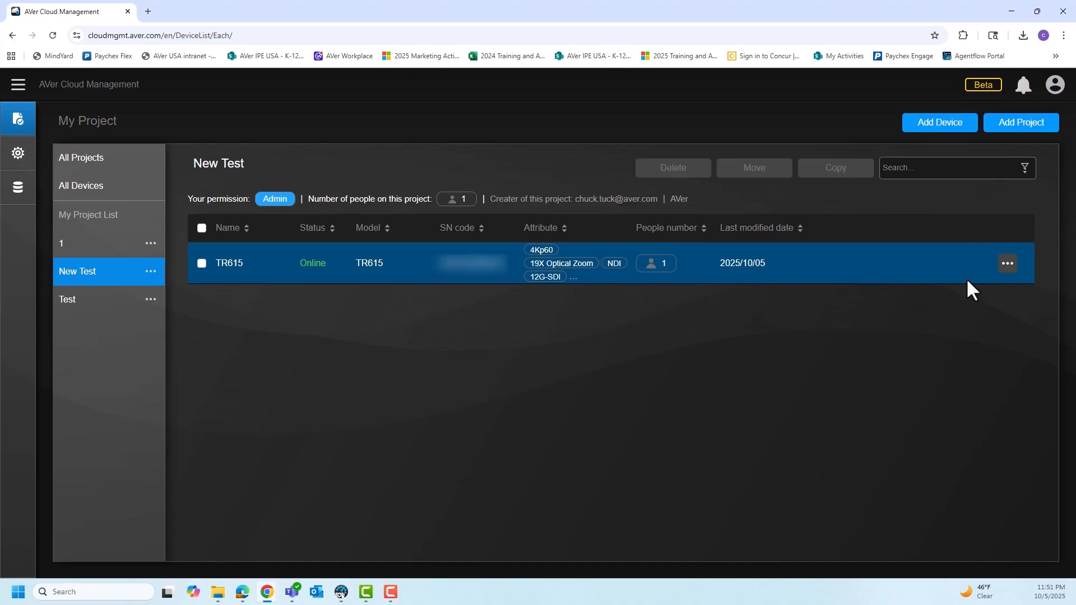
View the projects the TR615 device in New Test can be copied to, without copying it.
click(1006, 263)
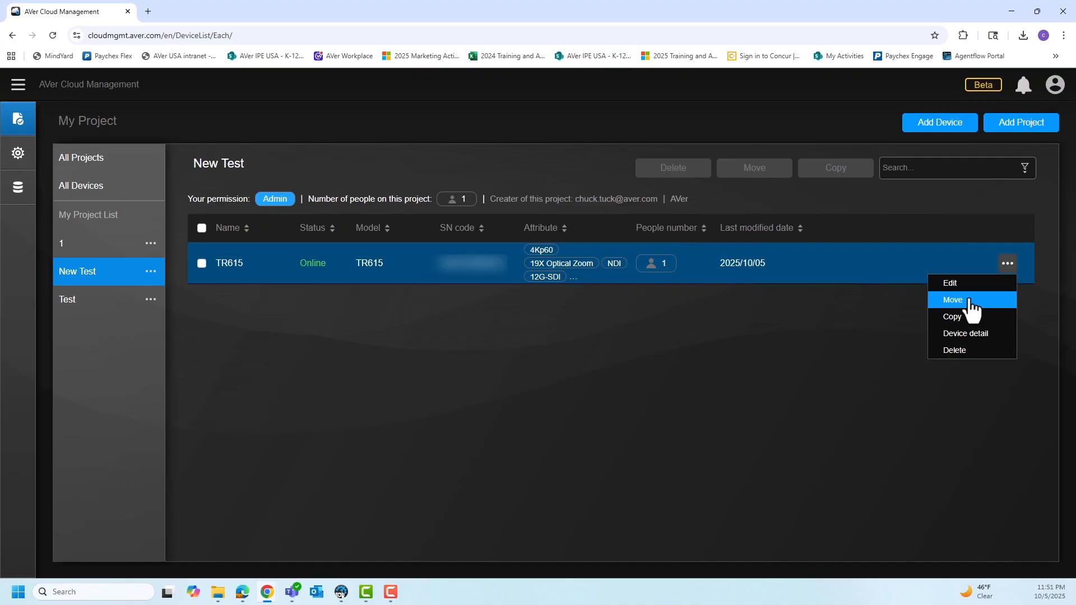
click(967, 285)
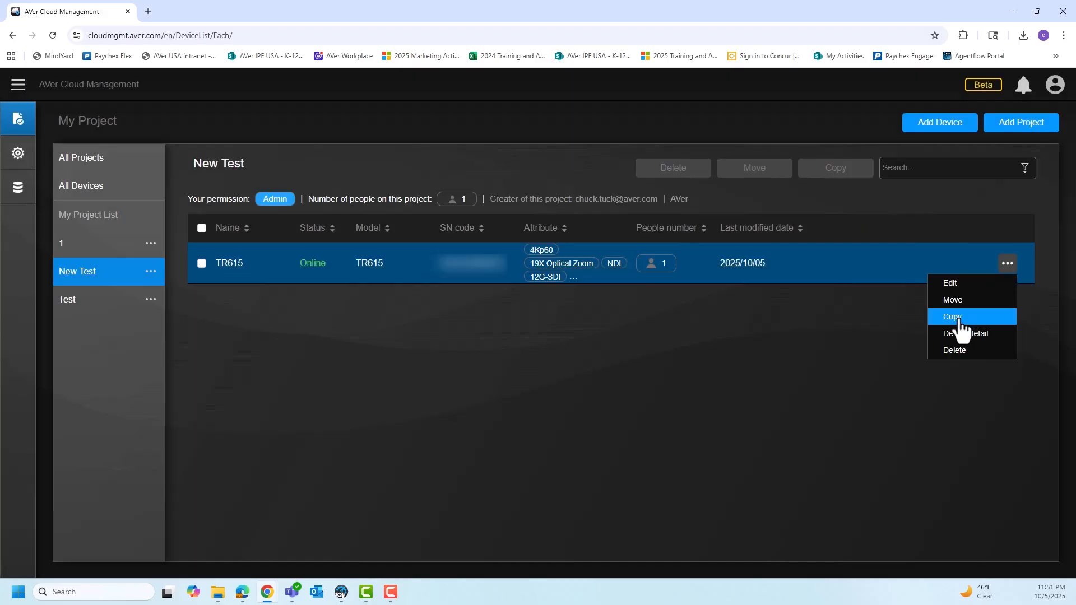
click(958, 317)
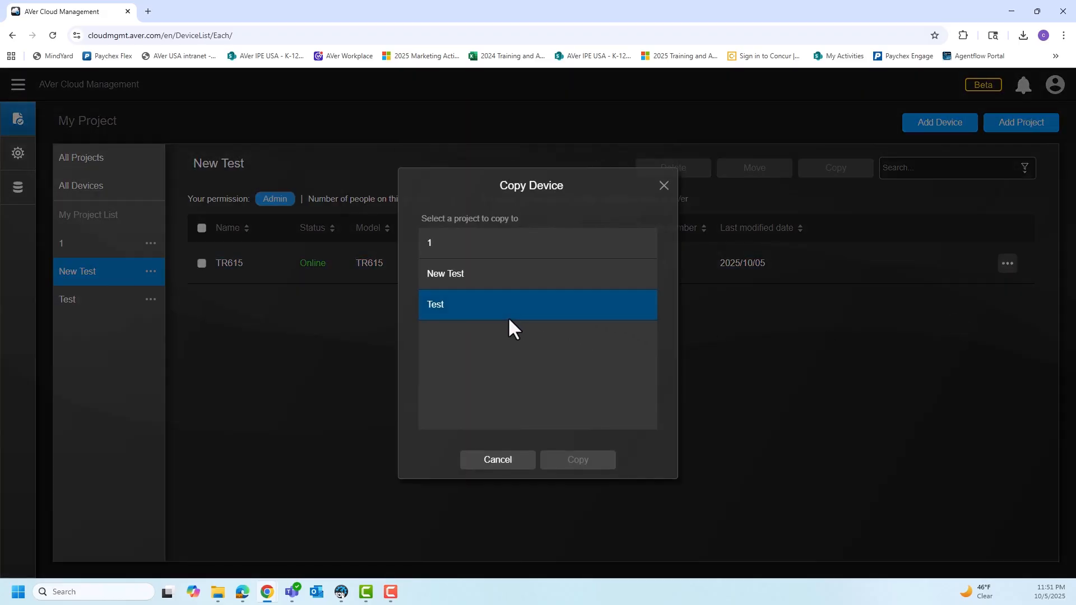
click(515, 468)
Examine the device detail overview of the TR615 in the New Test project.
click(1007, 263)
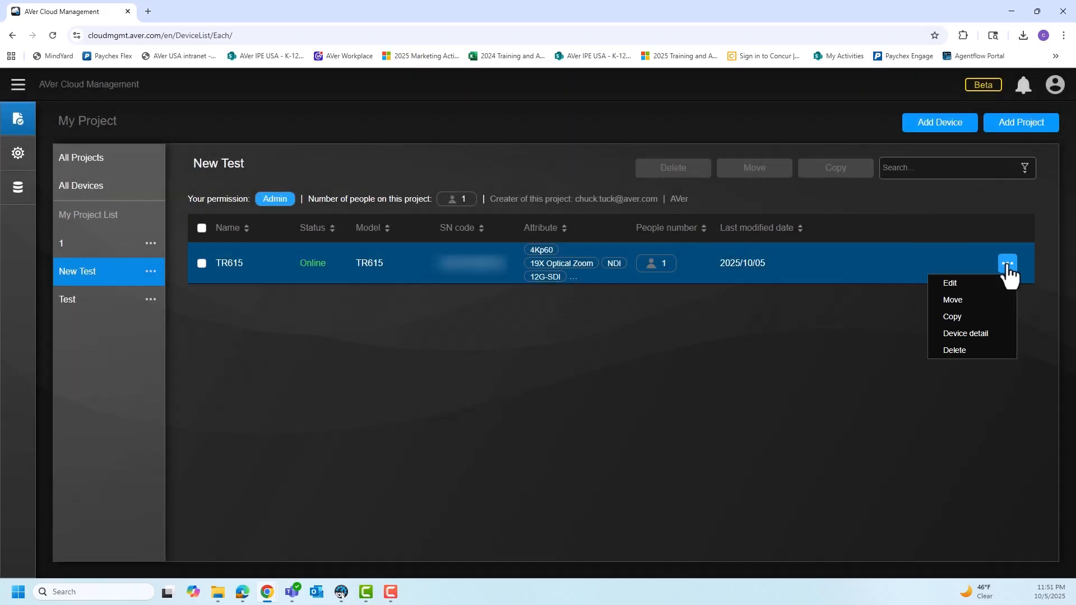
click(976, 335)
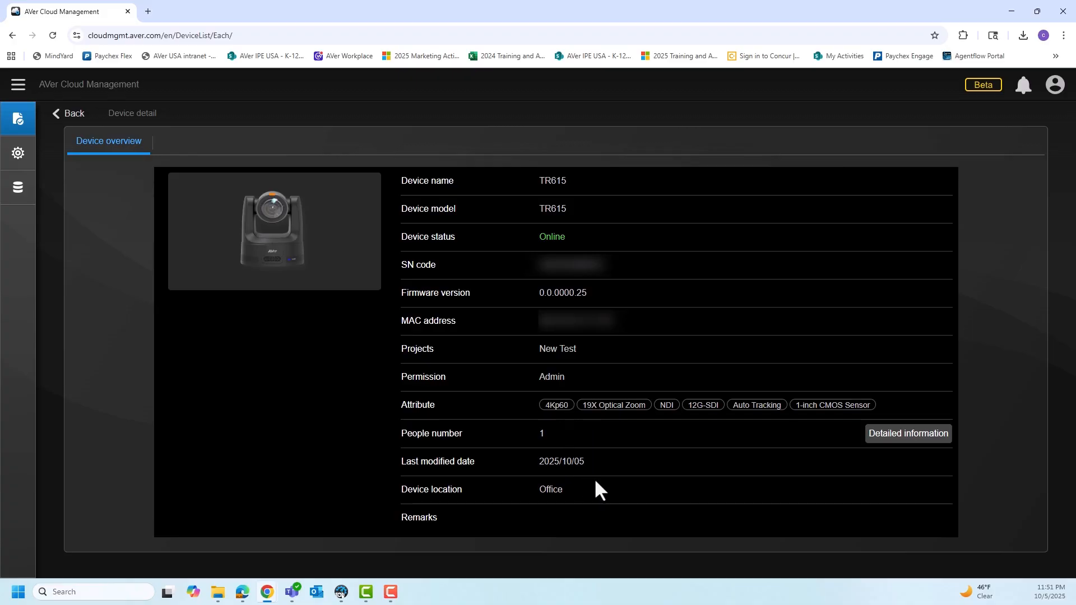
click(1007, 264)
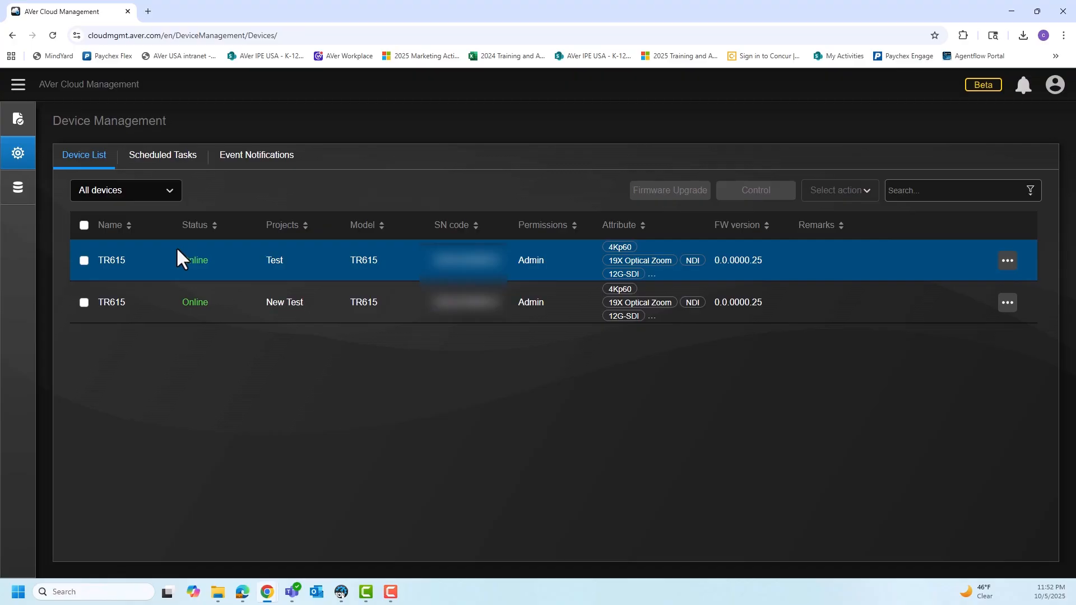
Add a scheduled task named "start time" with the event type Power on.
click(164, 165)
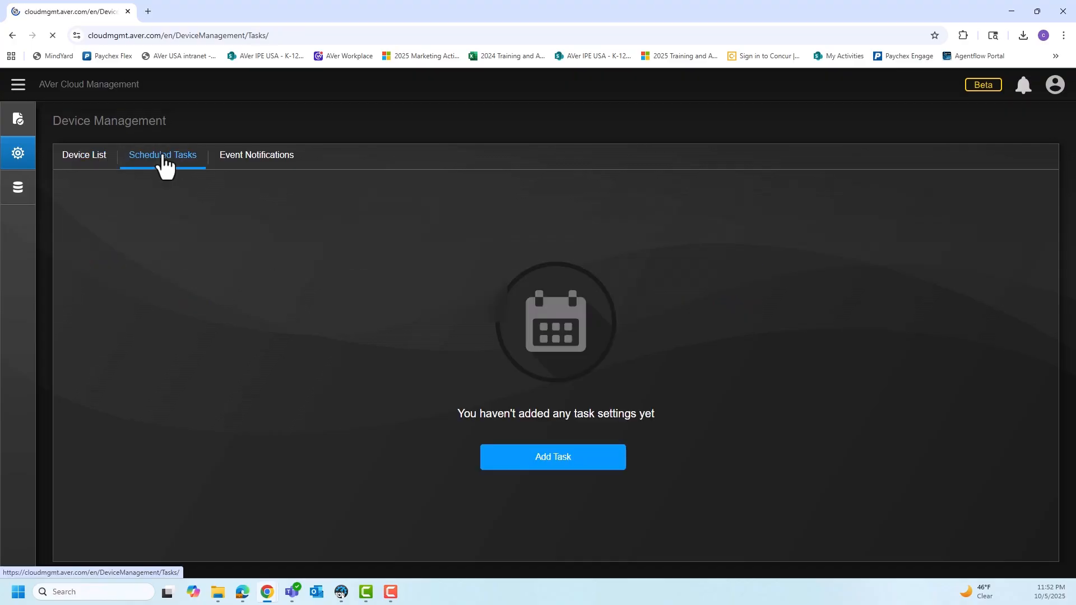
click(557, 457)
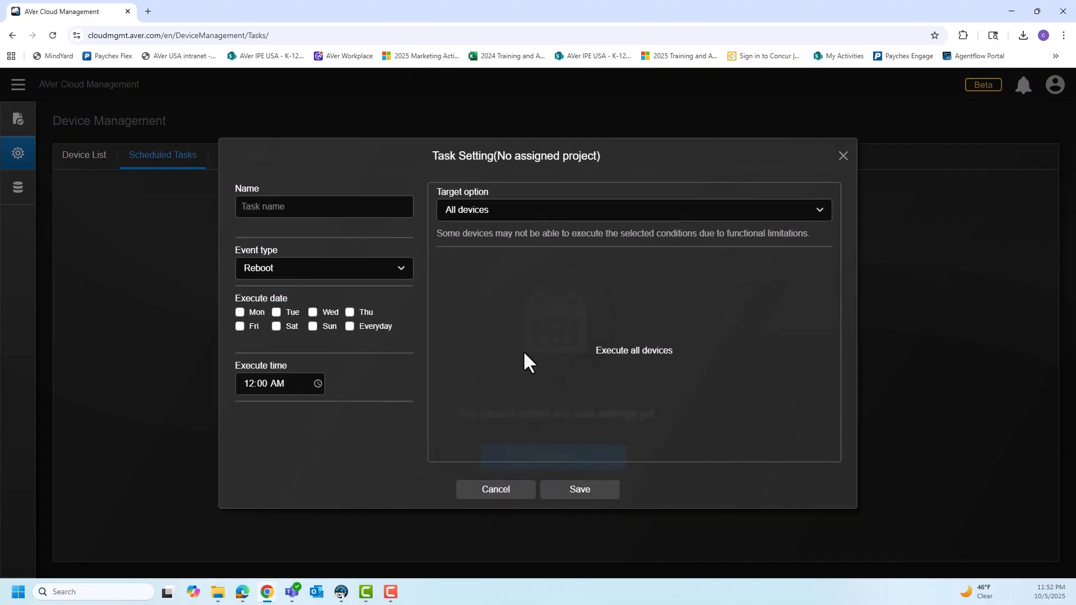
click(324, 205)
text(start time)
click(306, 270)
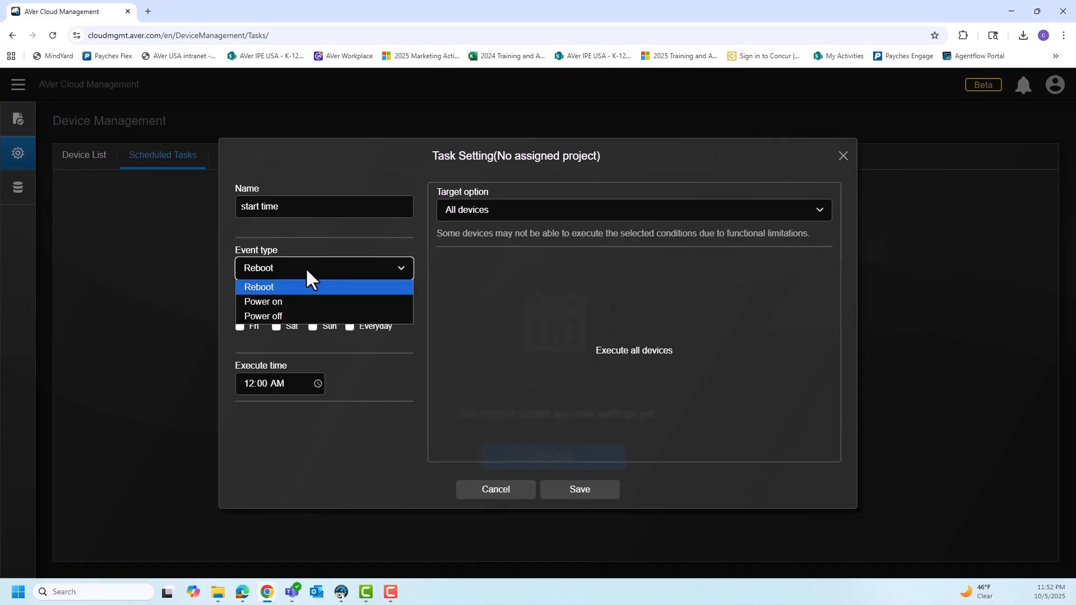
click(283, 300)
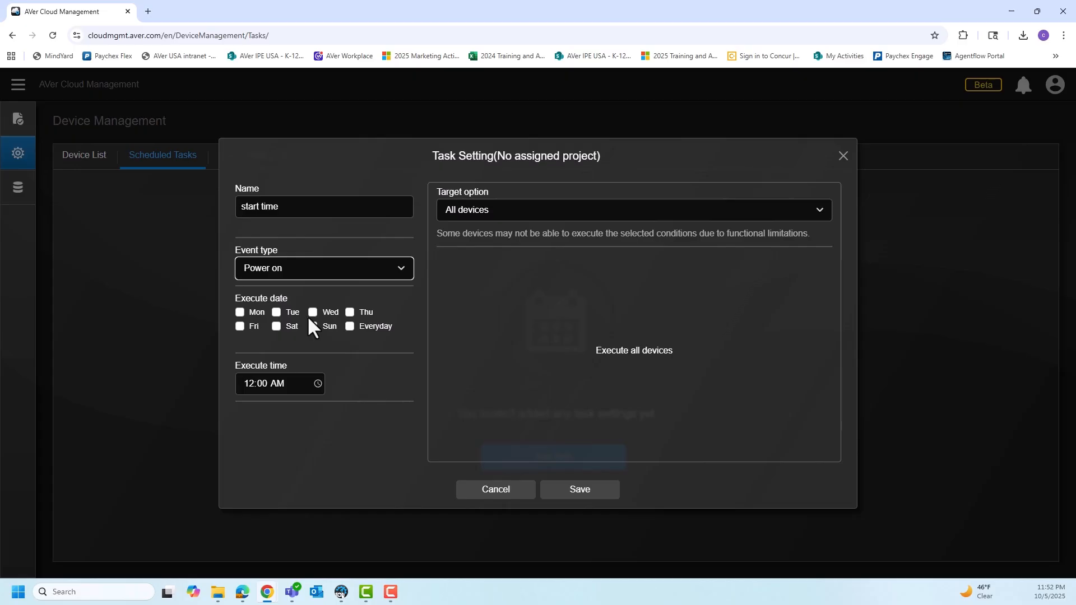
Schedule the task for Monday and Tuesday at 05:00 AM.
click(240, 312)
click(276, 312)
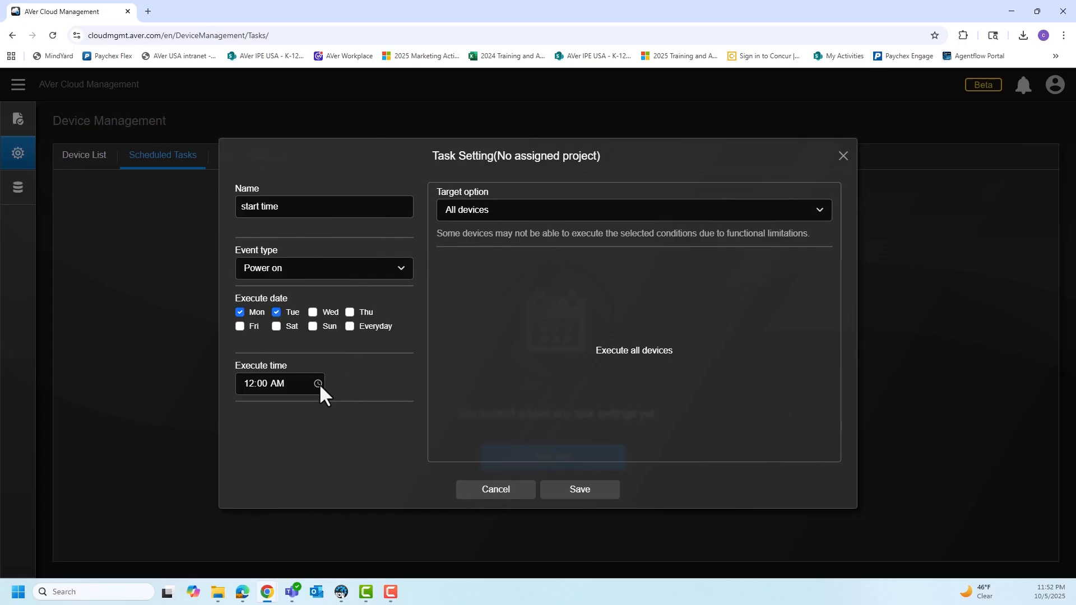
click(317, 383)
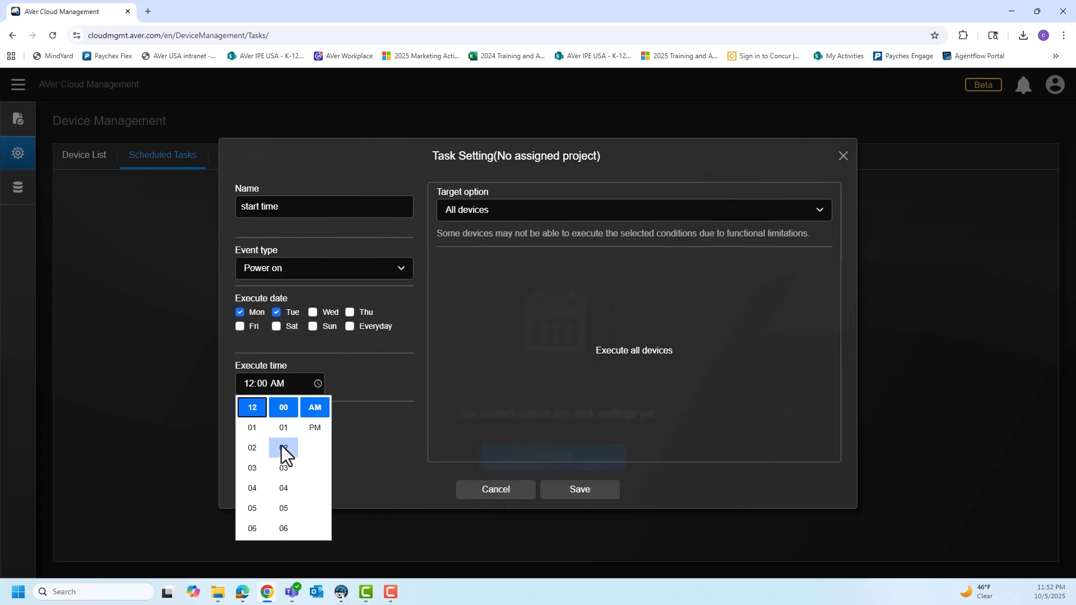
click(252, 508)
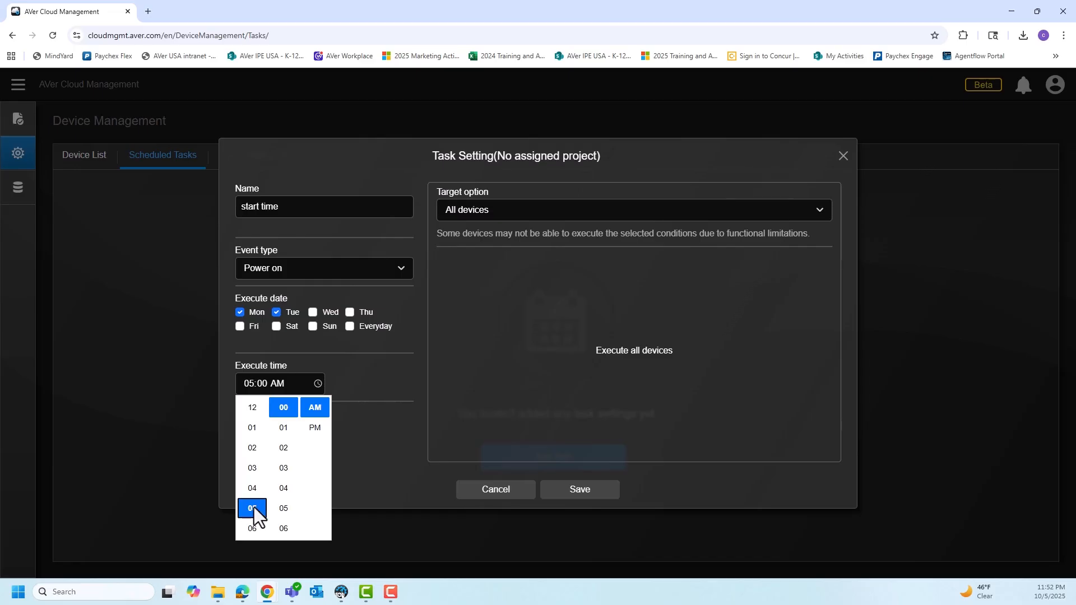
click(503, 357)
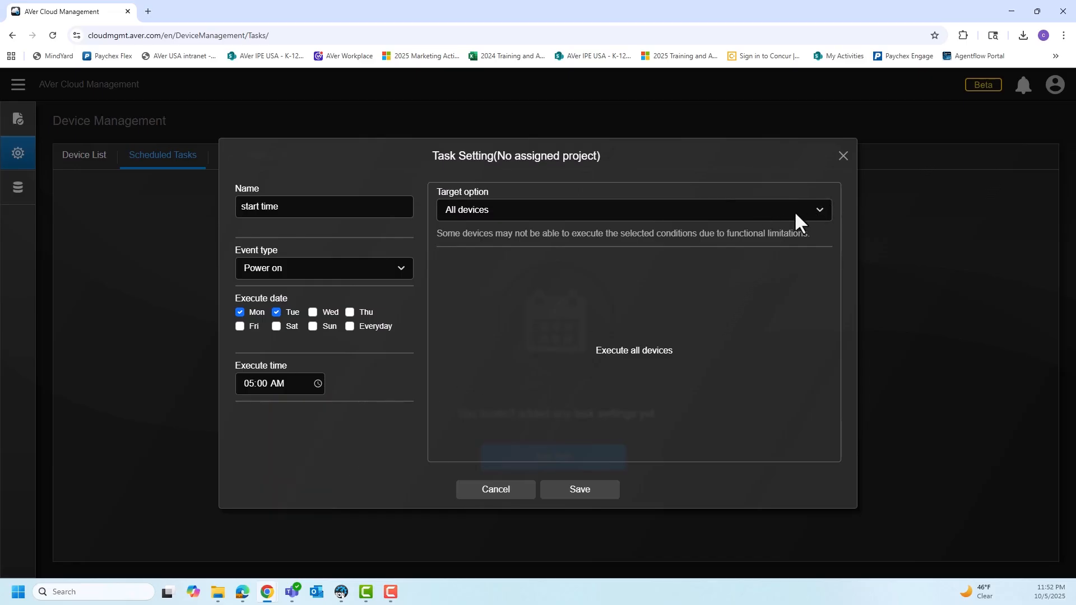
Examine the project list and the device list that the start time task can target.
click(818, 210)
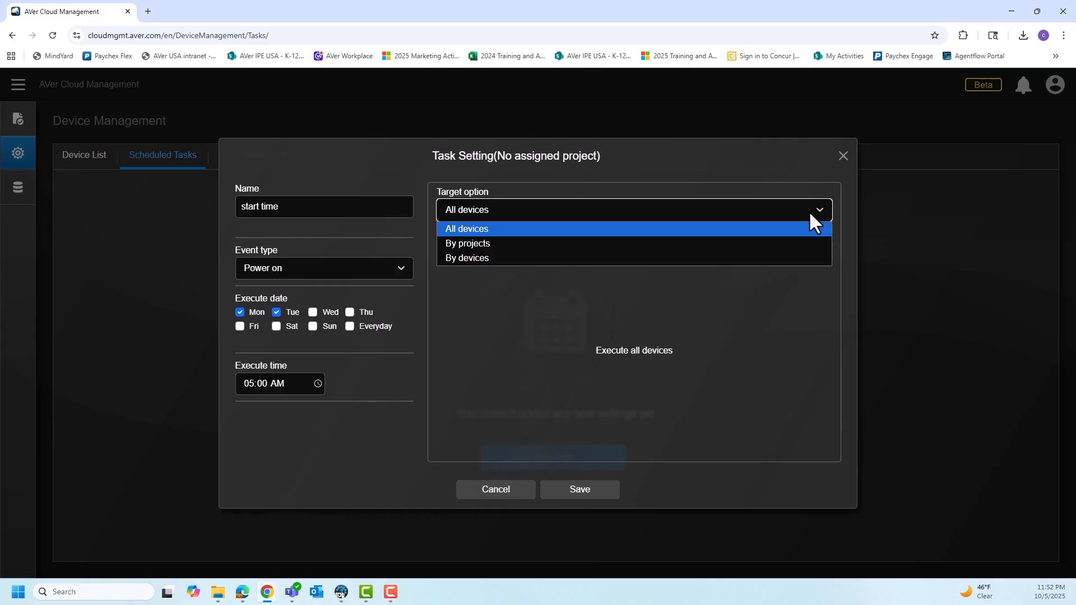
click(635, 250)
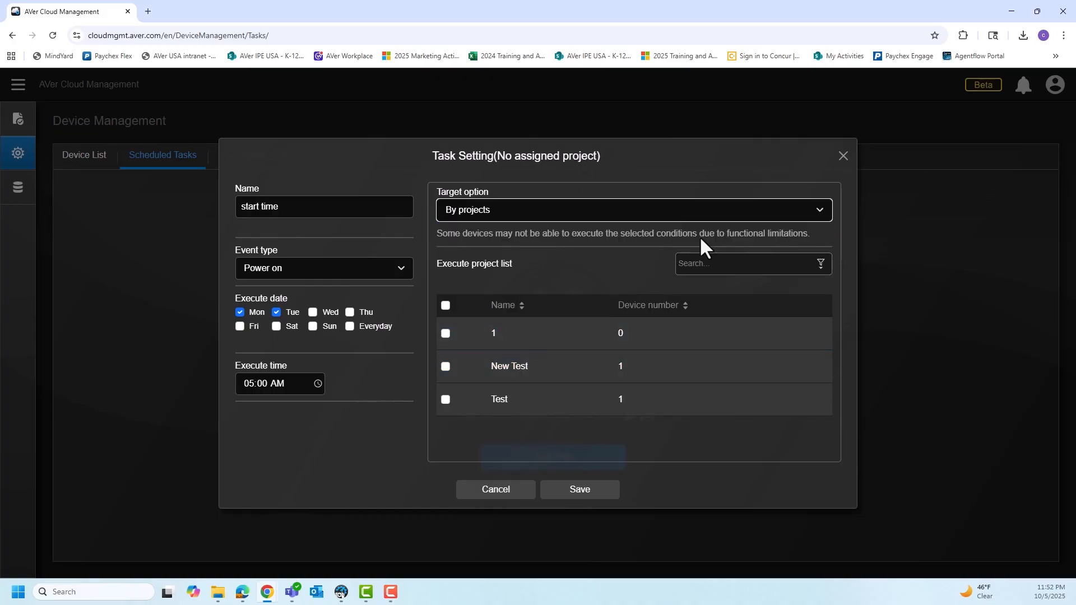
click(796, 209)
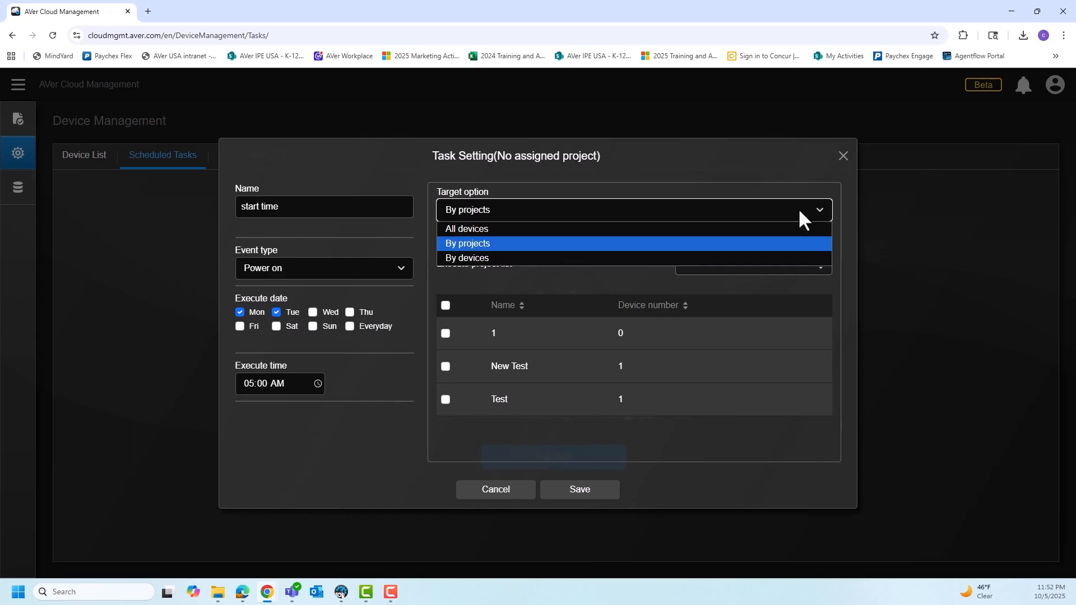
click(633, 261)
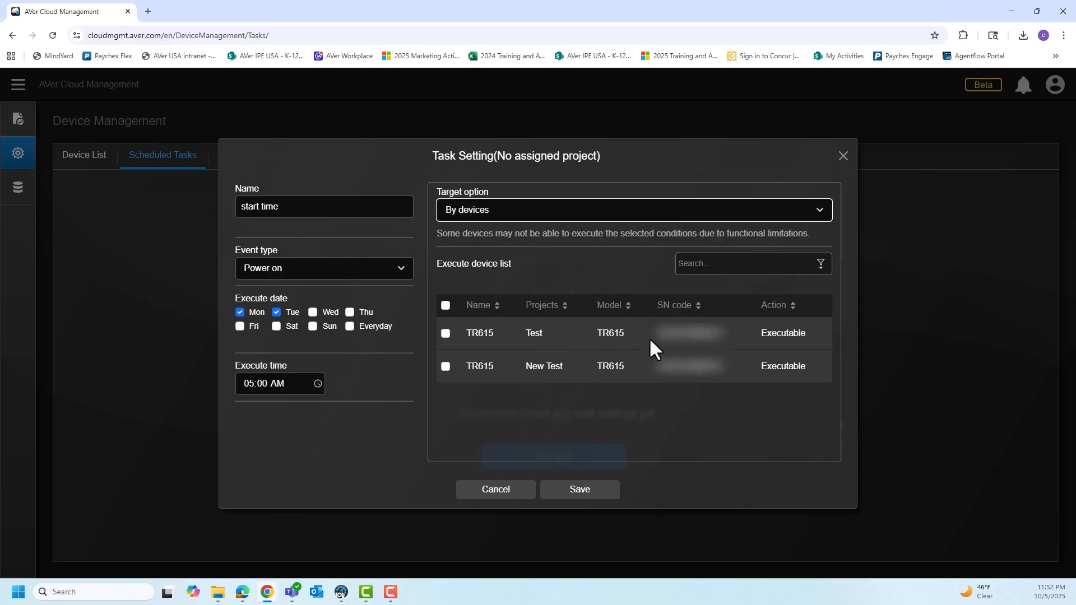
Target the start time task by projects at the New Test project and save the task.
click(828, 209)
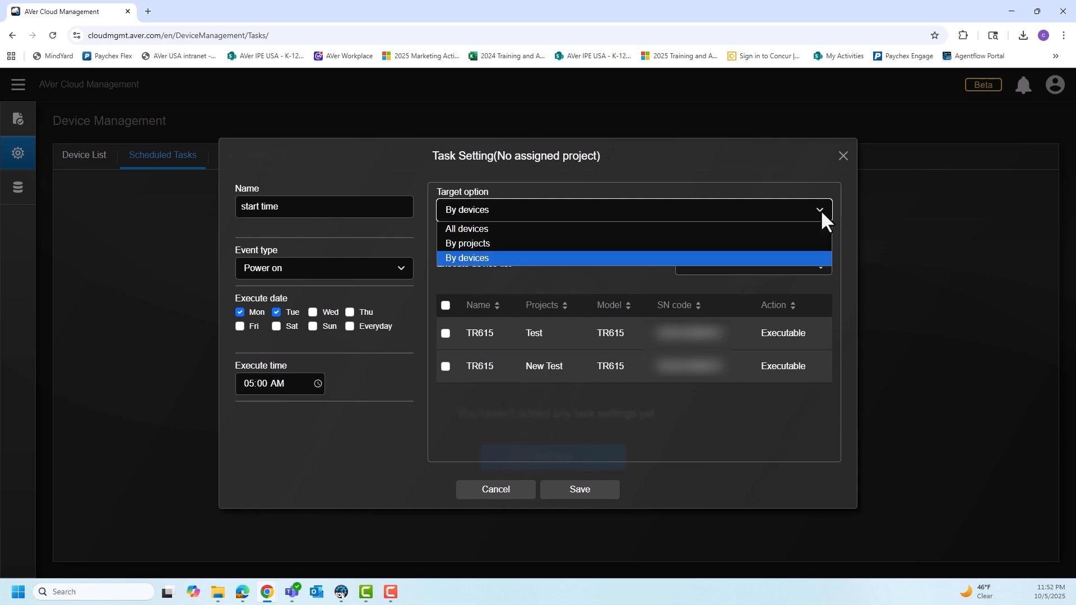
click(690, 242)
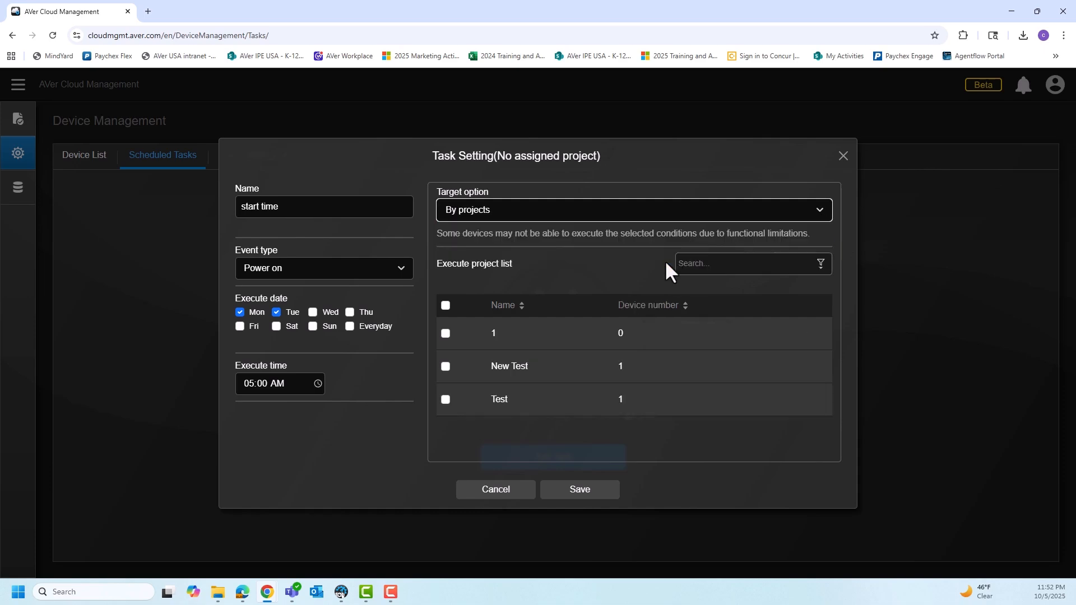
click(446, 367)
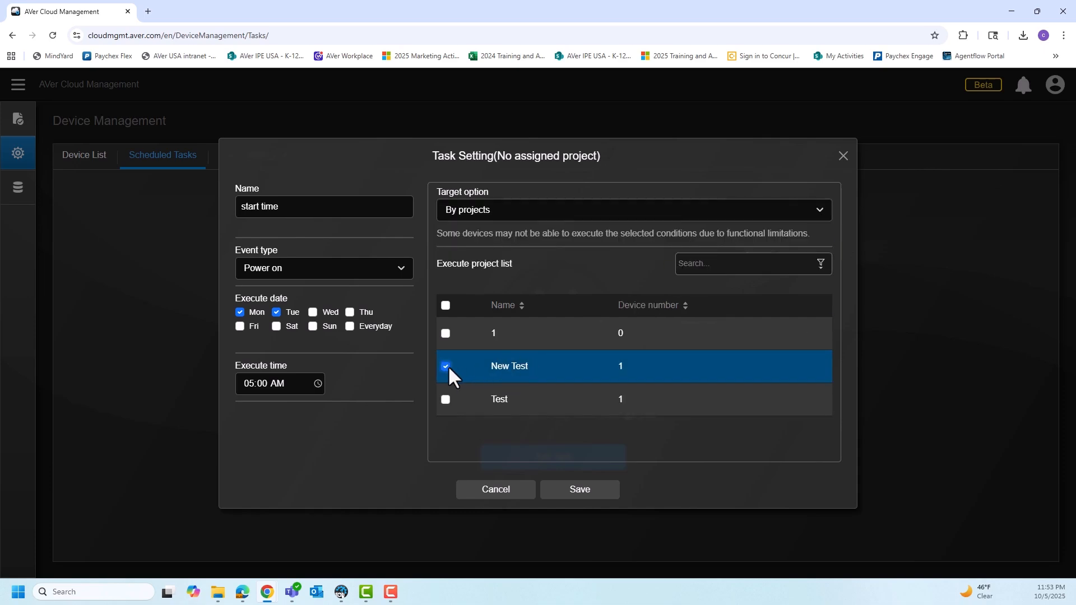
click(597, 497)
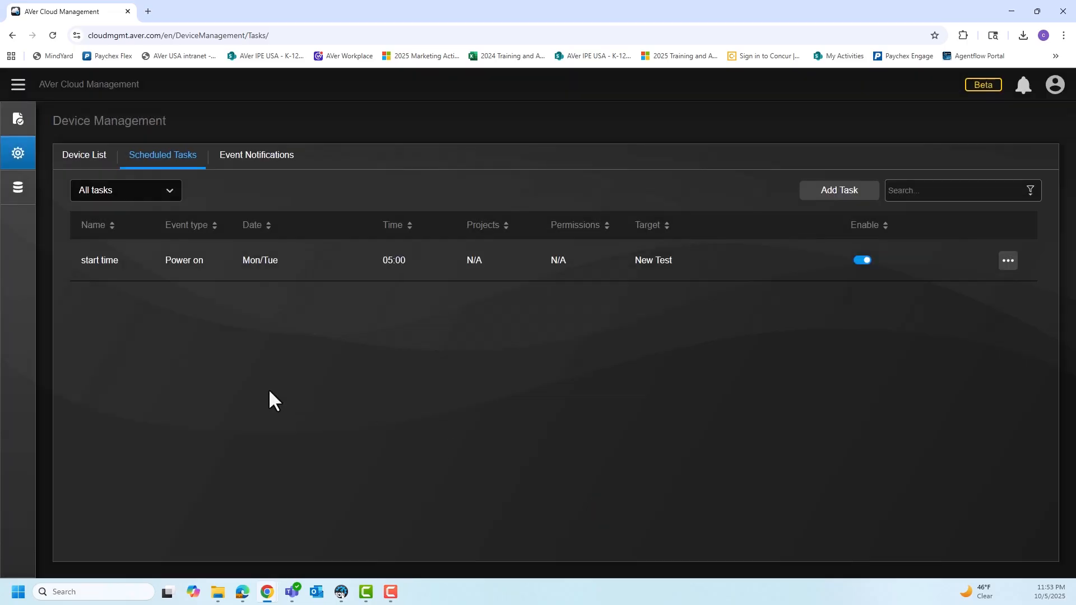
Add an event notification named "New Firmware" with the condition New firmware available, targeting the New Test project, and save it.
click(261, 156)
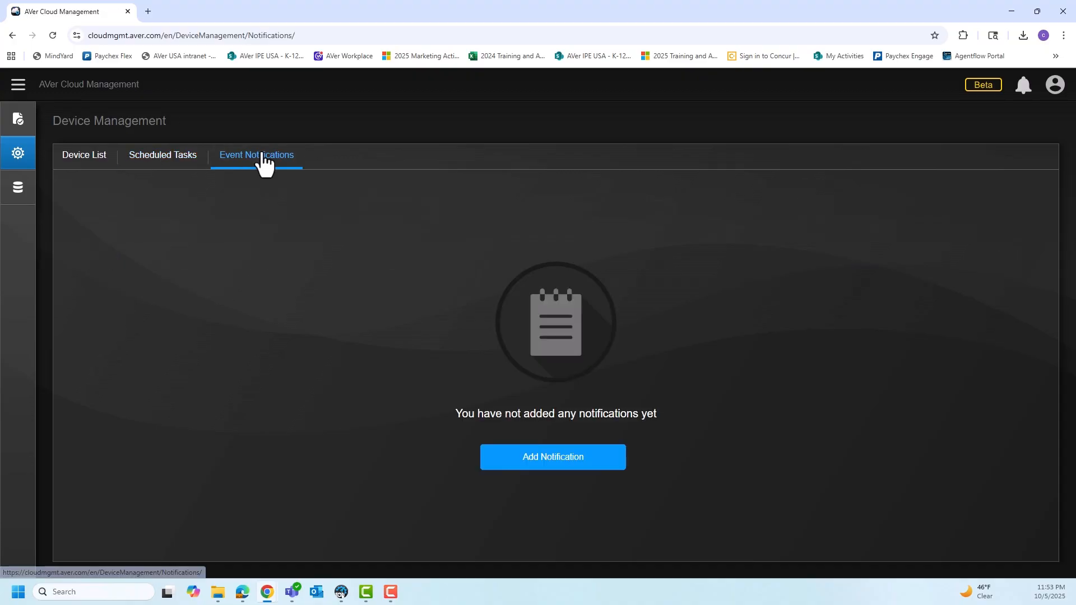
click(524, 464)
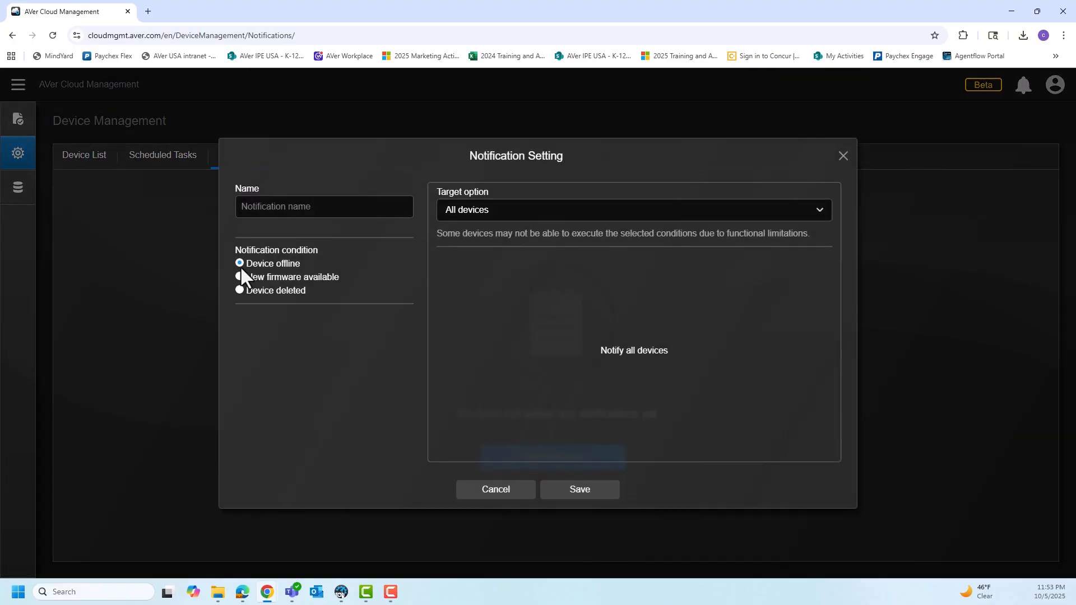
click(327, 208)
text(EOD)
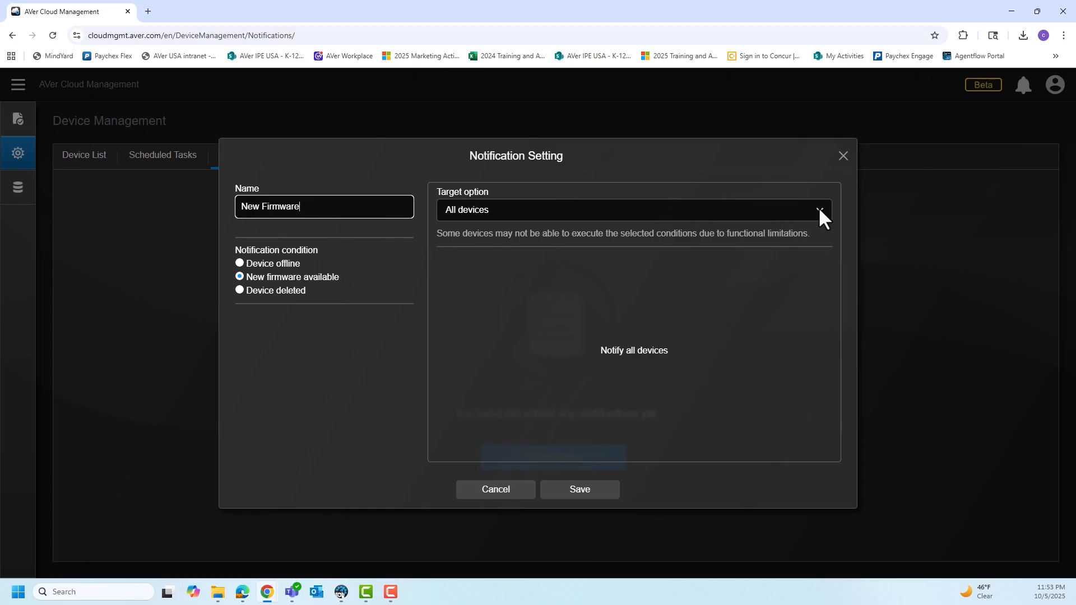
click(819, 210)
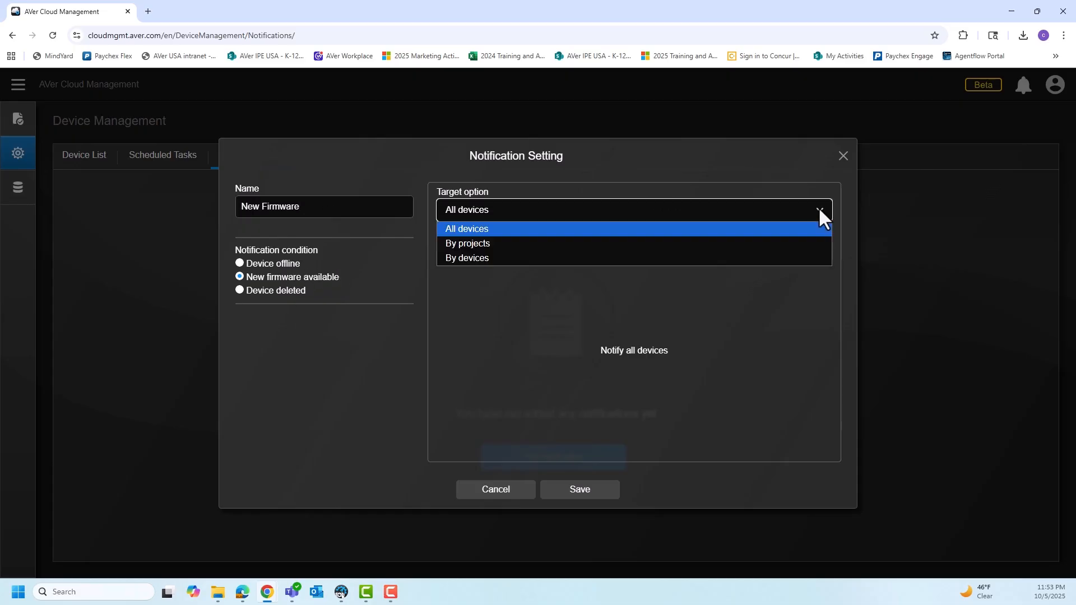
click(734, 244)
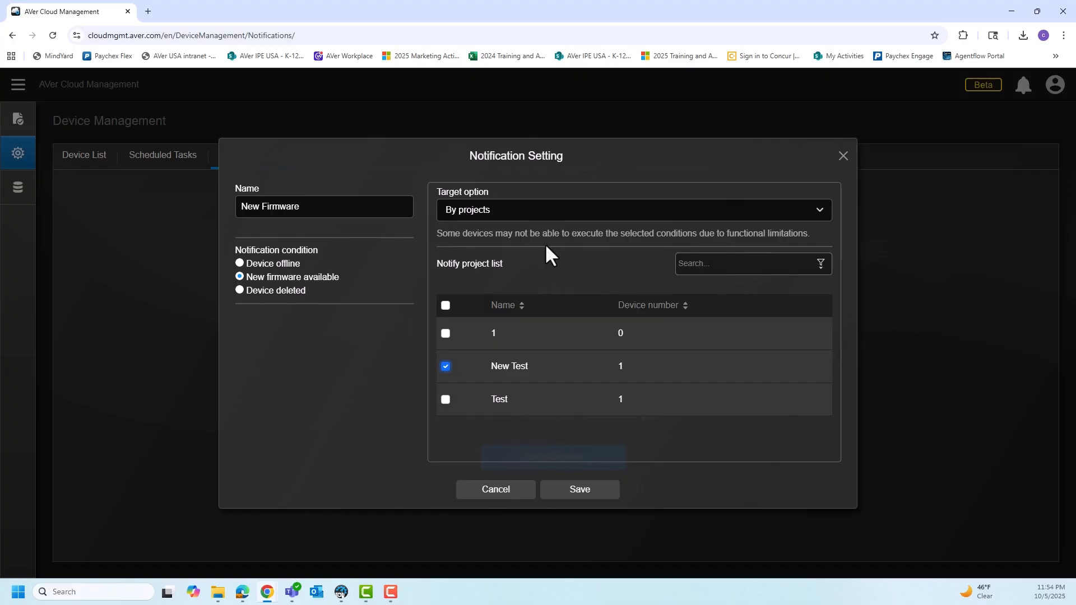
click(577, 496)
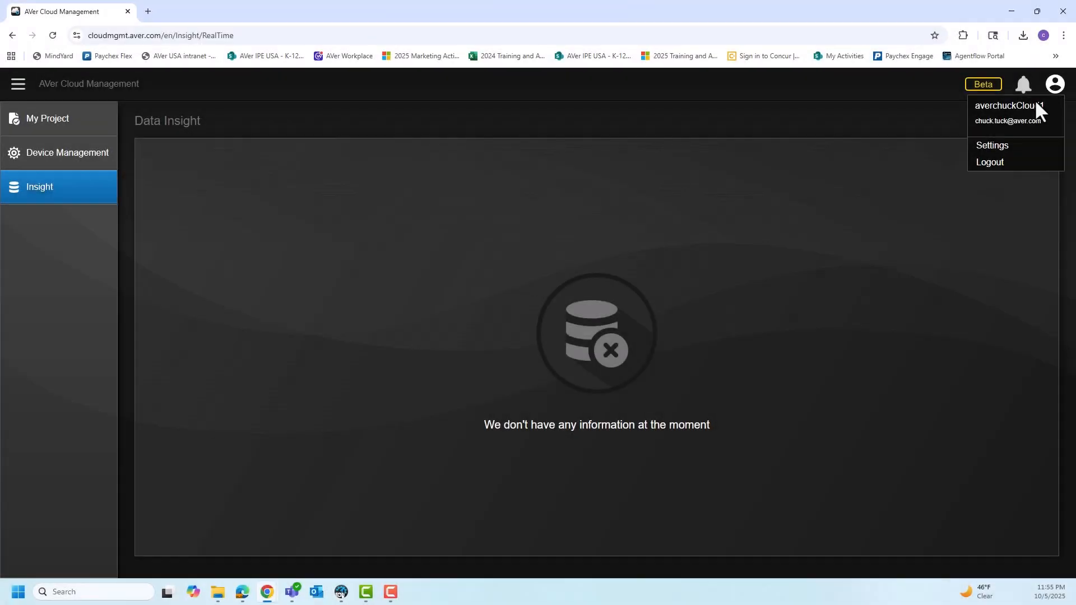
Review the account, streaming and audit log pages in the account's settings.
click(1003, 151)
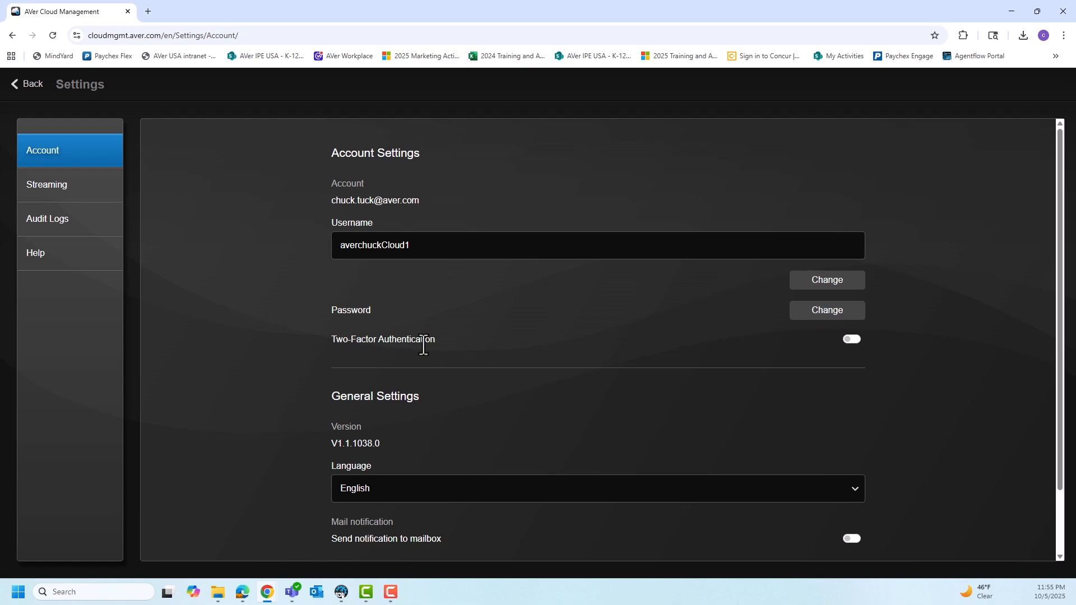
scroll(715, 339, down, 2)
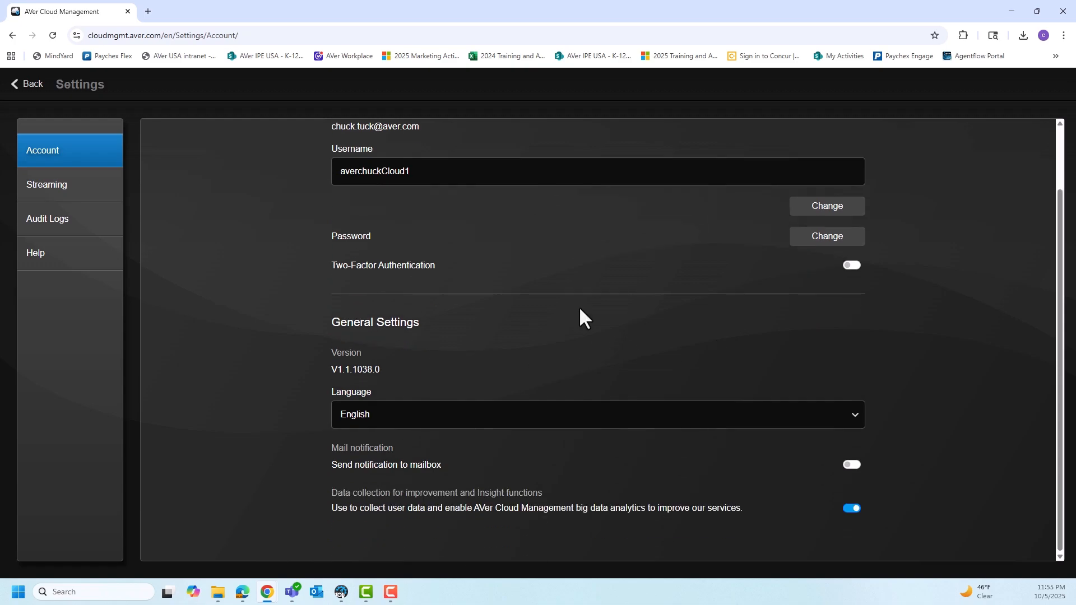
click(35, 185)
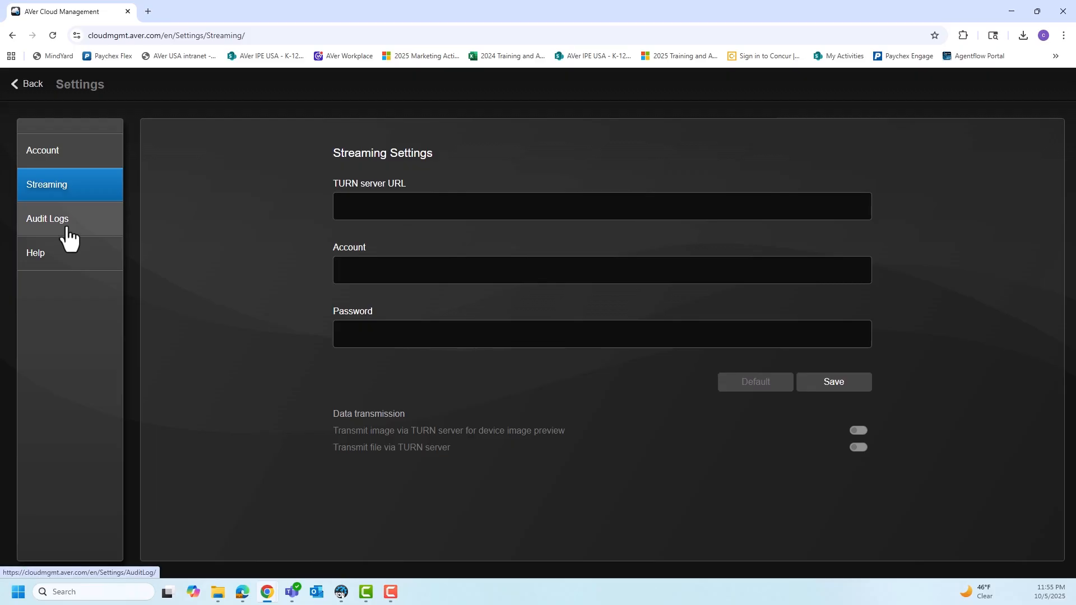
click(68, 231)
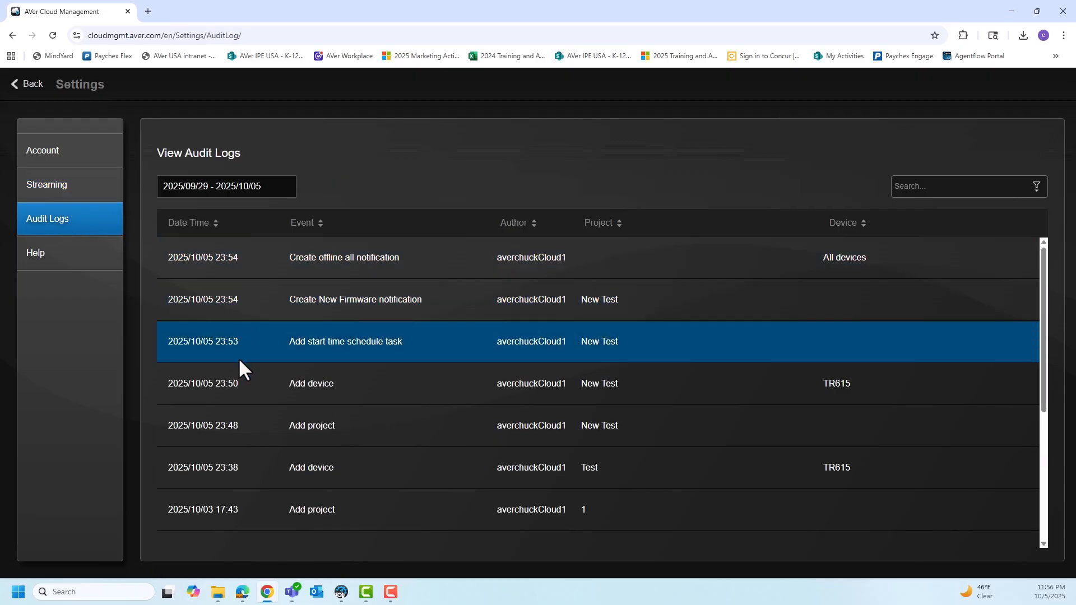
Examine the help section's user manual entry, About information and privacy policy.
click(49, 258)
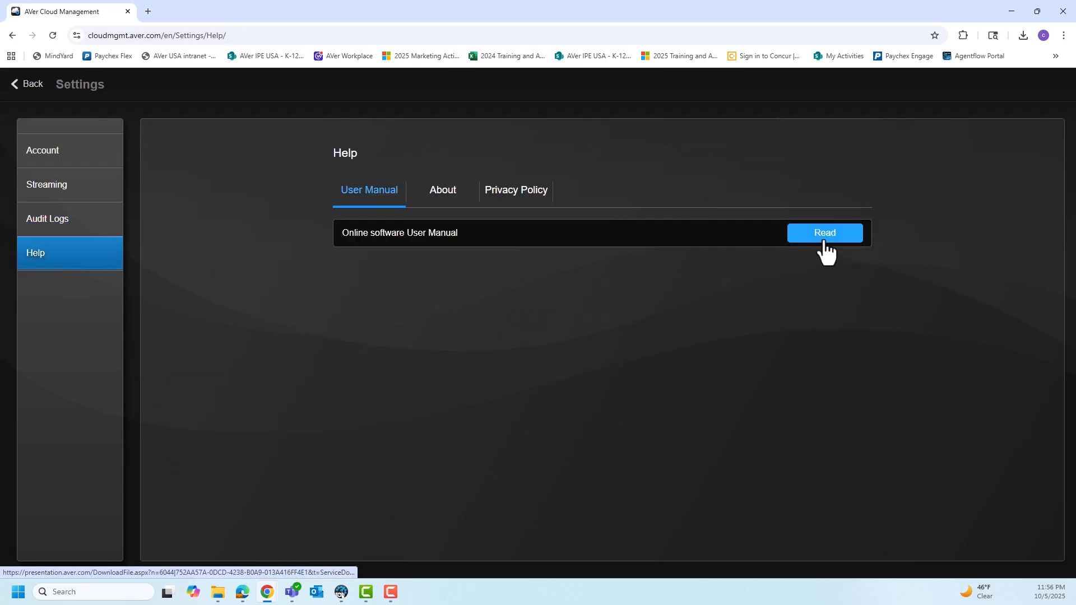
click(464, 216)
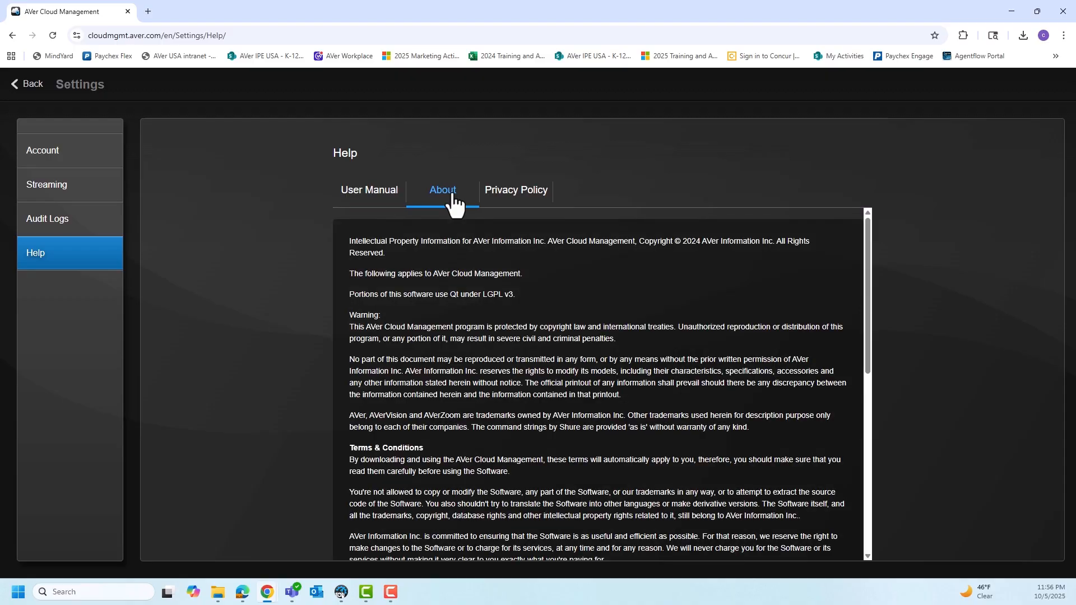
scroll(514, 213, down, 15)
click(513, 196)
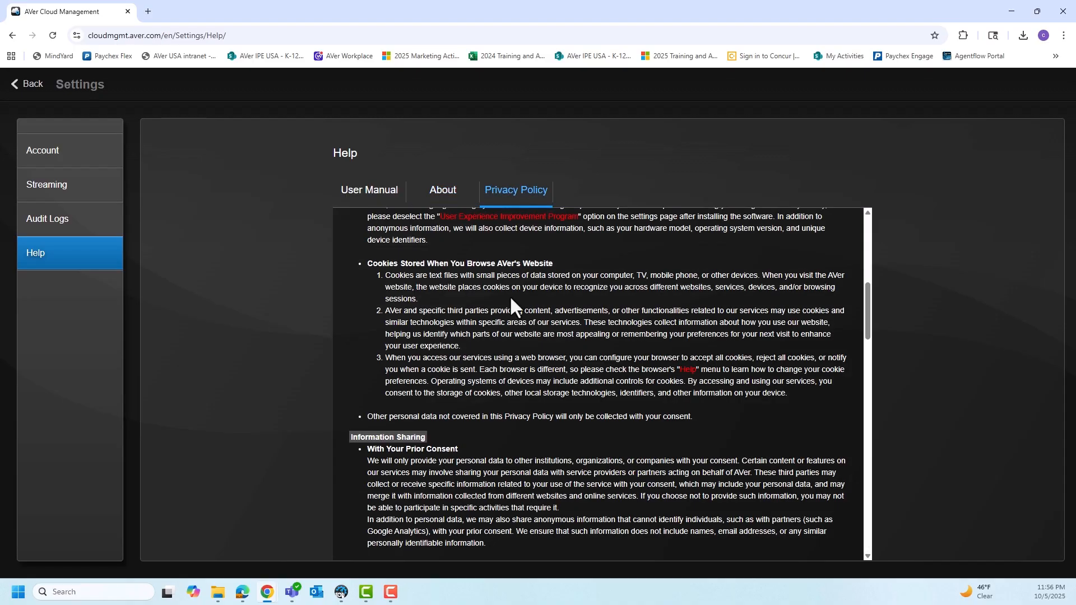
scroll(512, 301, up, 3)
scroll(512, 300, down, 7)
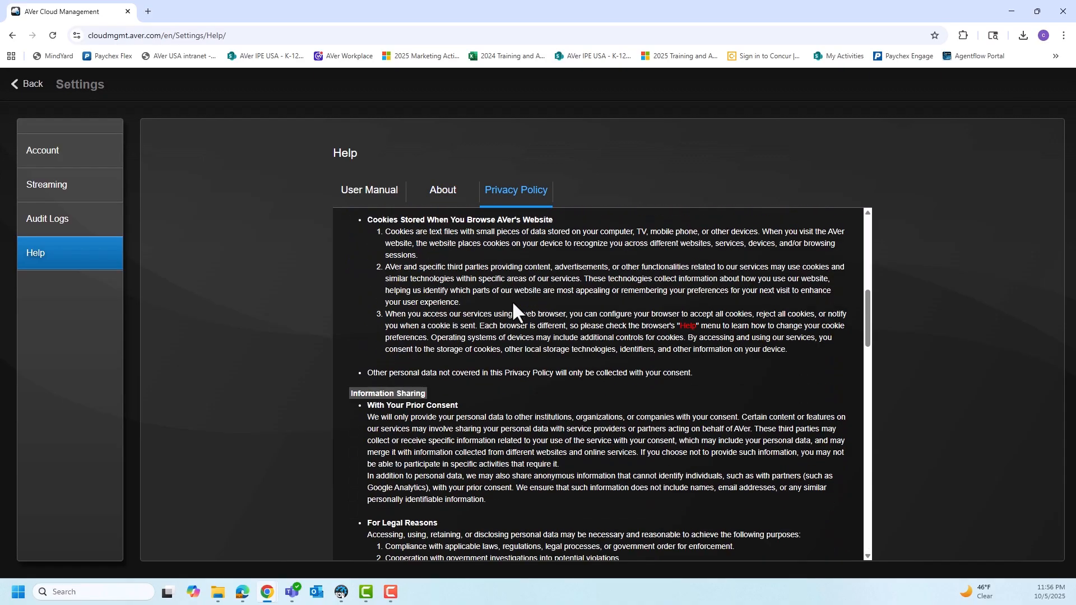
scroll(512, 300, down, 10)
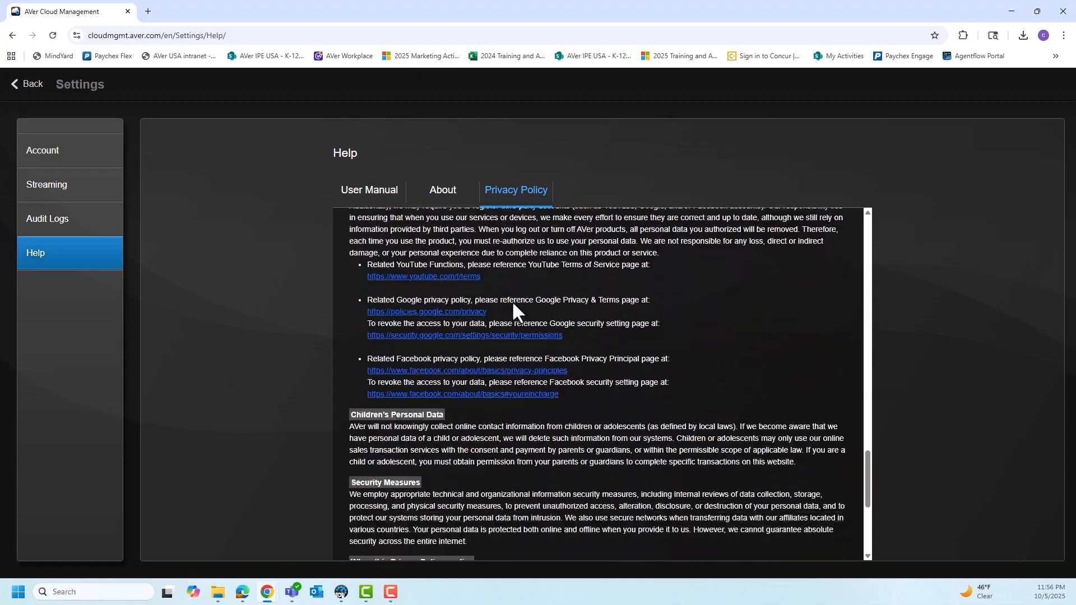